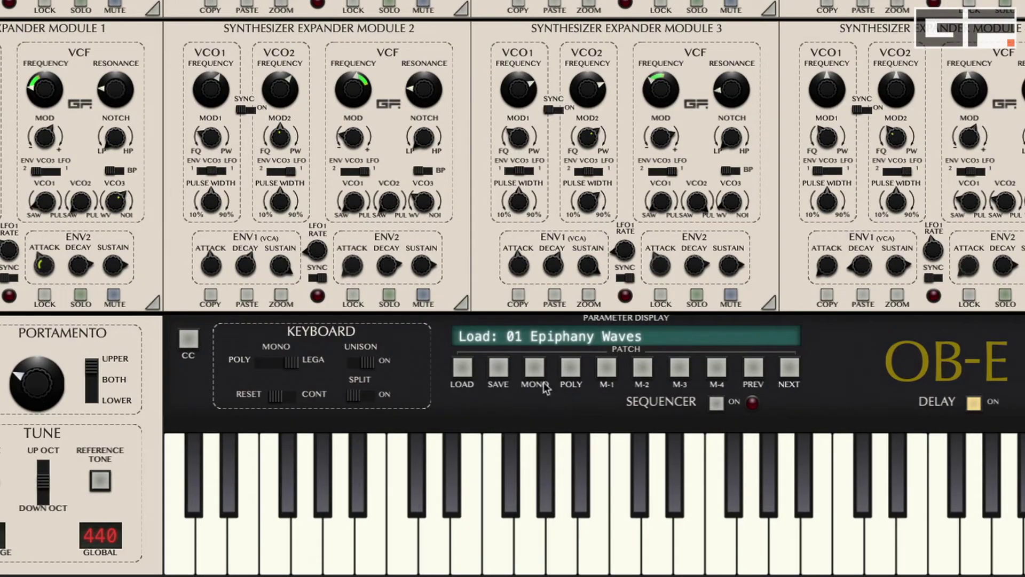
Load the default mono patch and enable Group editing across the synthesizer modules
left_click(535, 368)
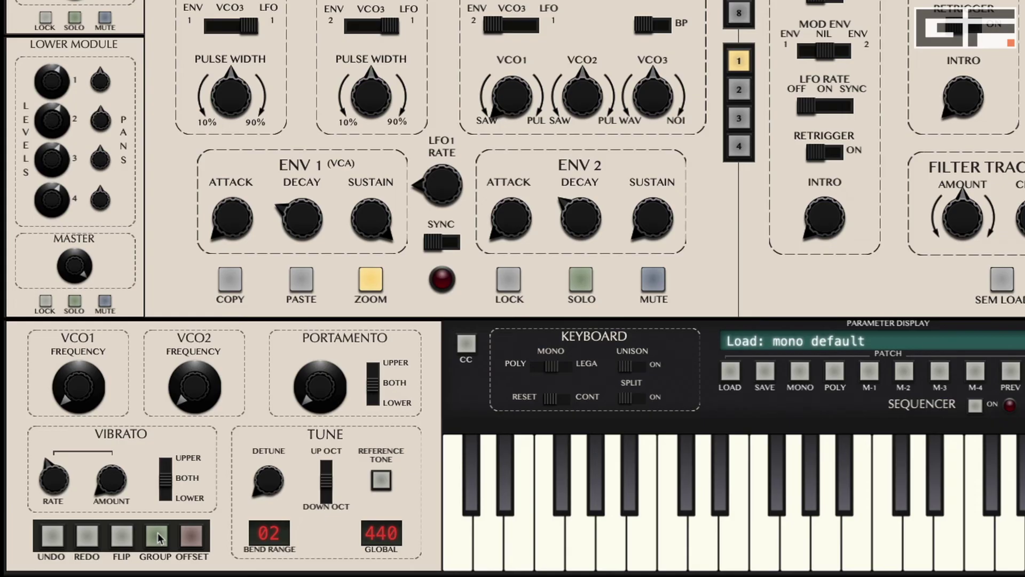
left_click(158, 538)
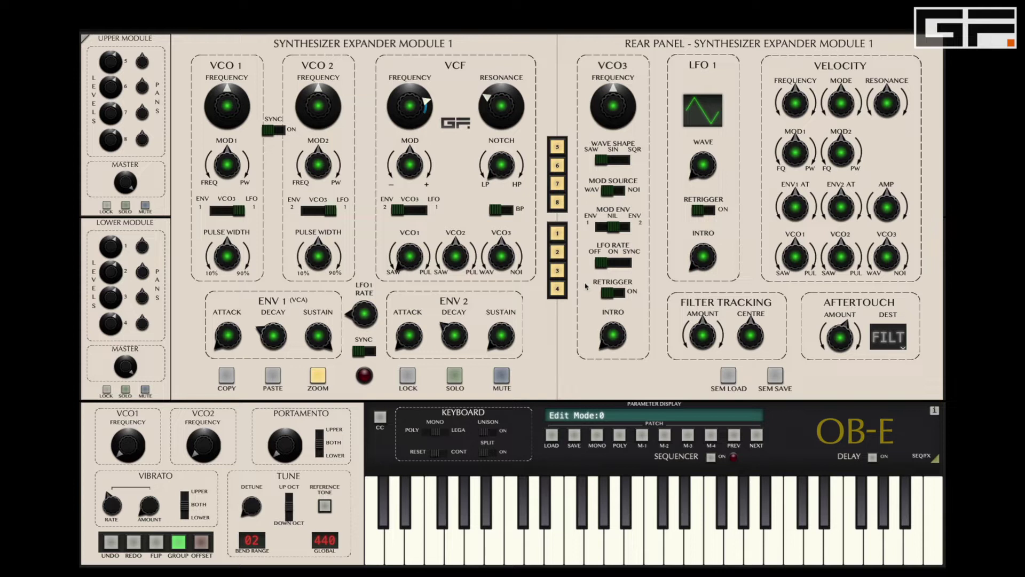
Turn VCO1 off in the filter mix and bring in VCO3 on the wave side
left_click(410, 257)
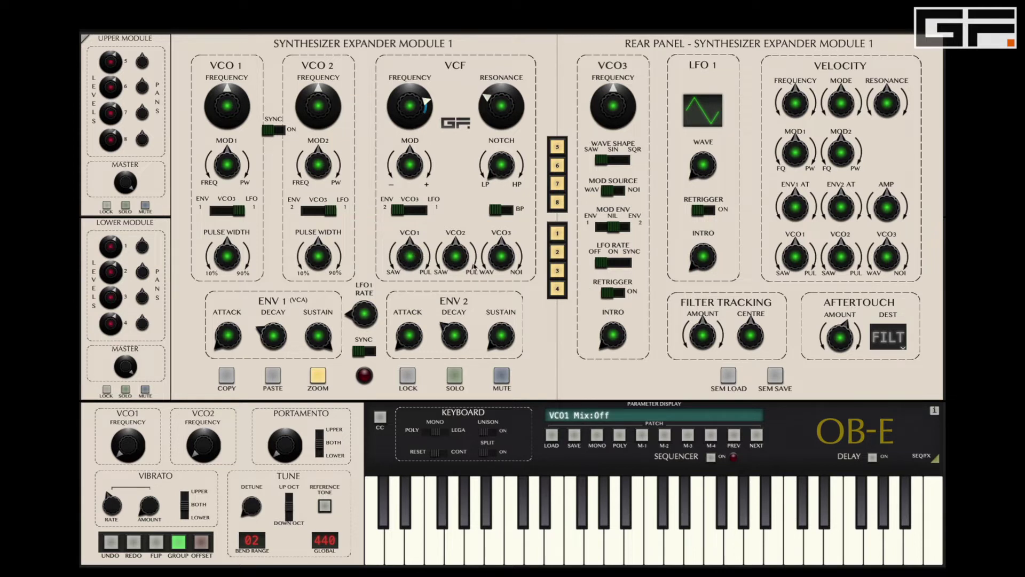
left_click_drag(505, 258, 506, 276)
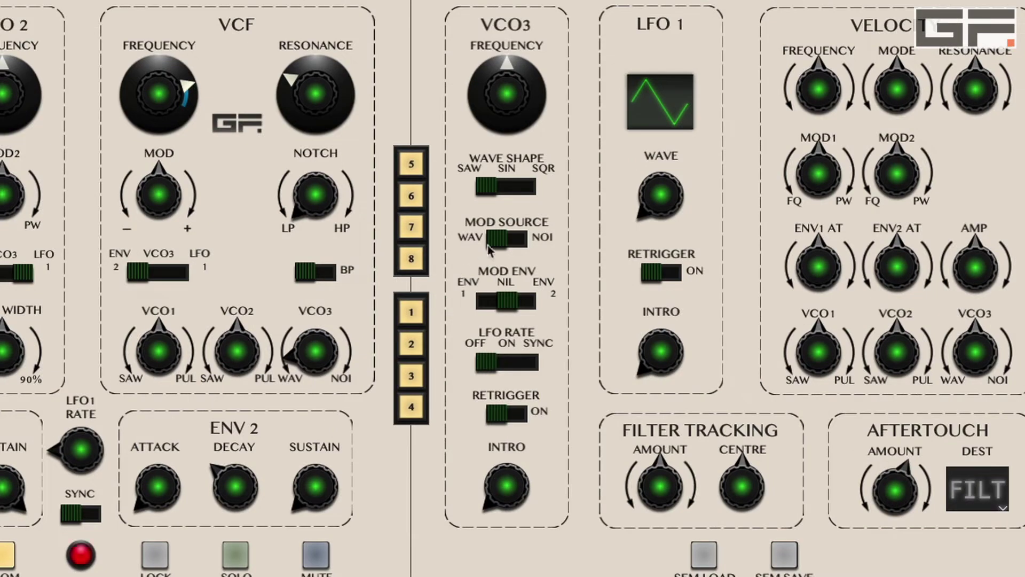
Switch VCO3's wave shape to sine and then square, and adjust its frequency to 0.0000
left_click(506, 192)
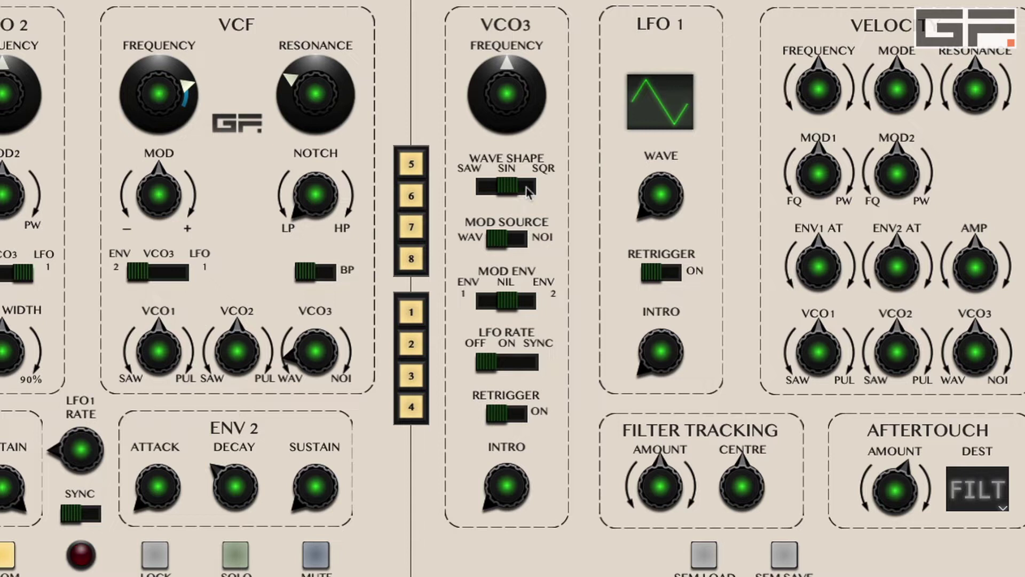
left_click(528, 192)
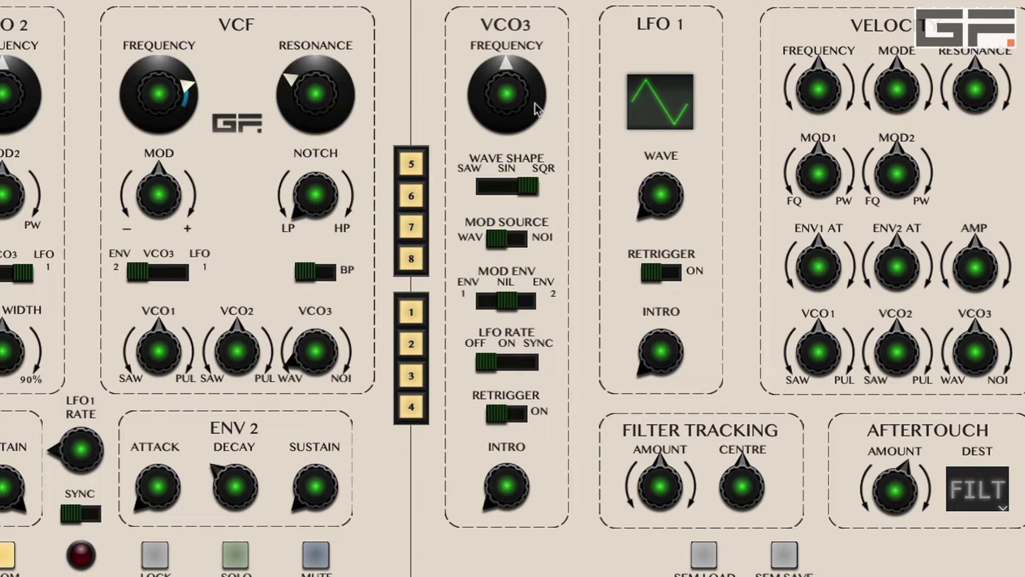
left_click_drag(535, 104, 533, 99)
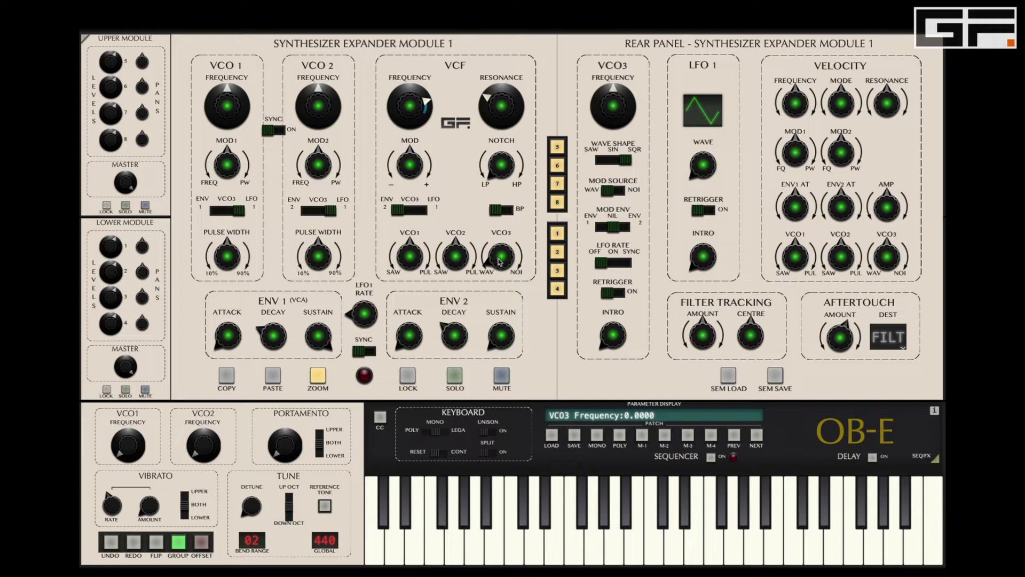
Try VCO3 at 29% noise in the filter mix, reset it to centre, and raise VCO1 towards saw
left_click_drag(500, 261, 523, 211)
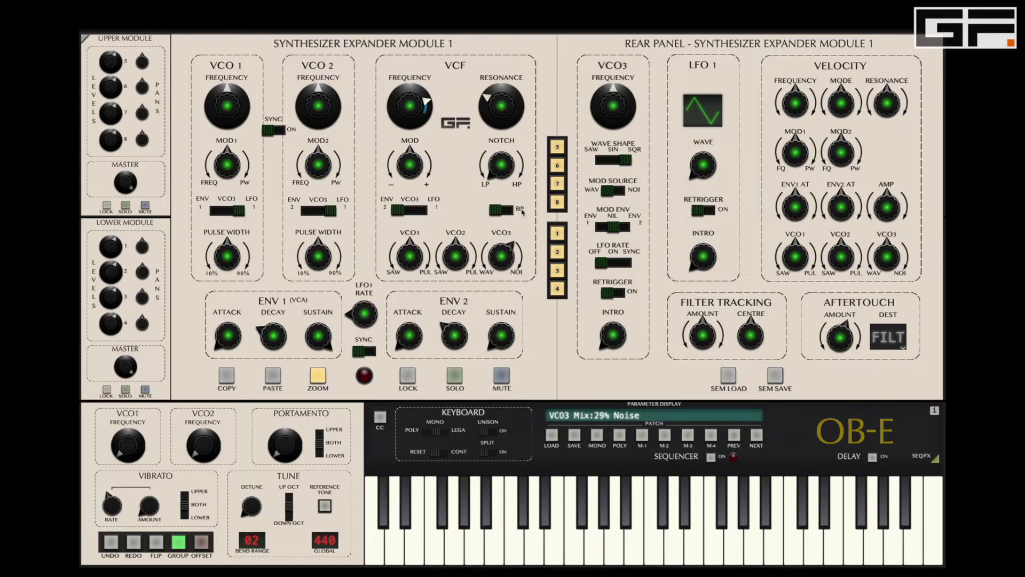
double_click(502, 259)
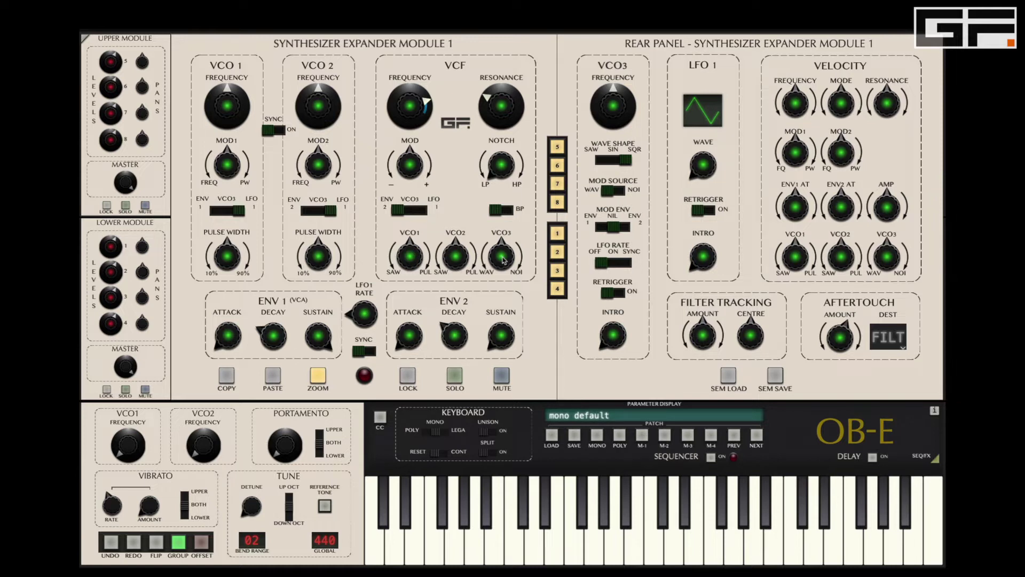
left_click_drag(416, 258, 417, 297)
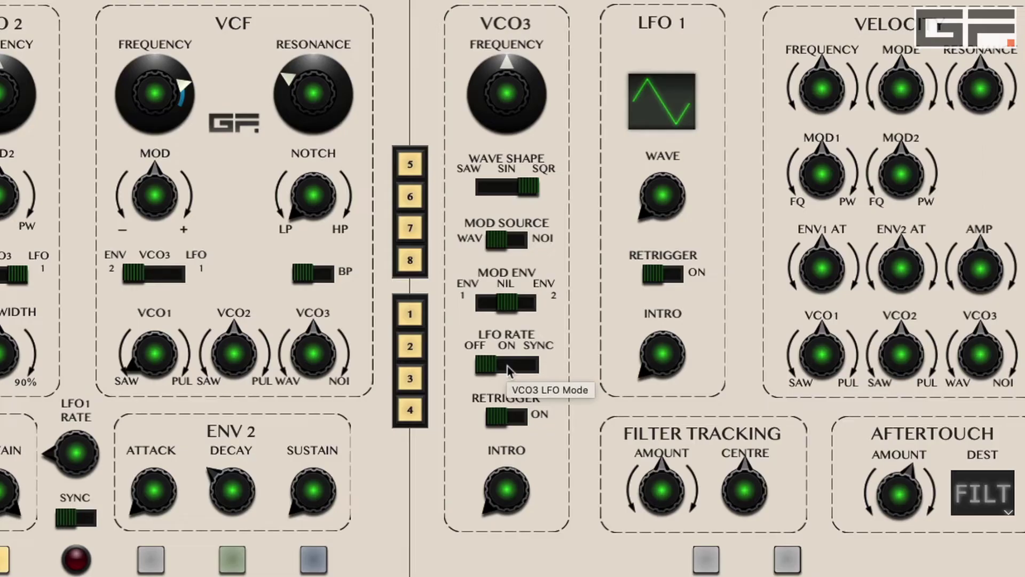
Turn on VCO3's LFO rate and make VCO3 the modulation source for VCO1, VCO2 and the filter
left_click(507, 366)
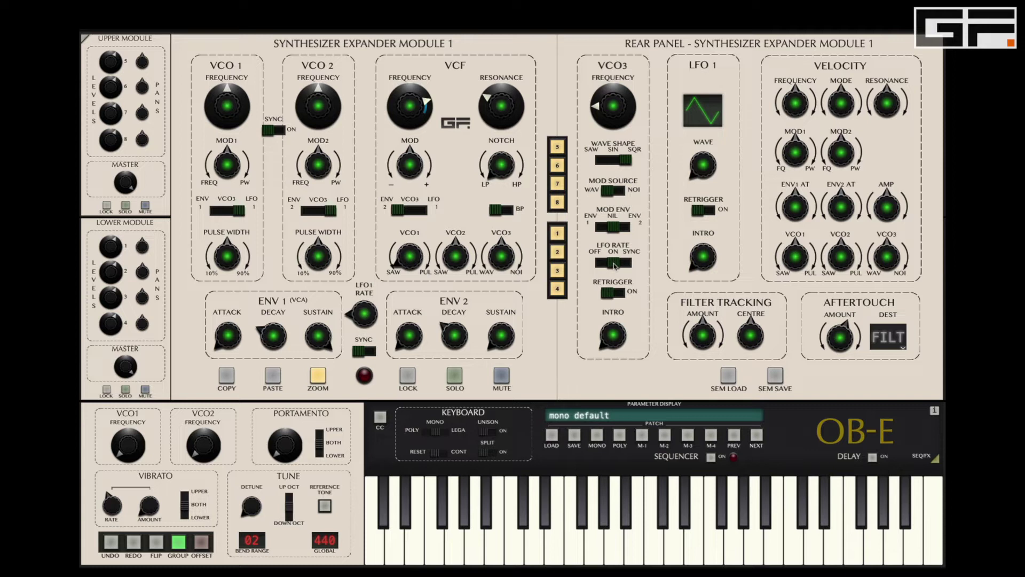
left_click(238, 212)
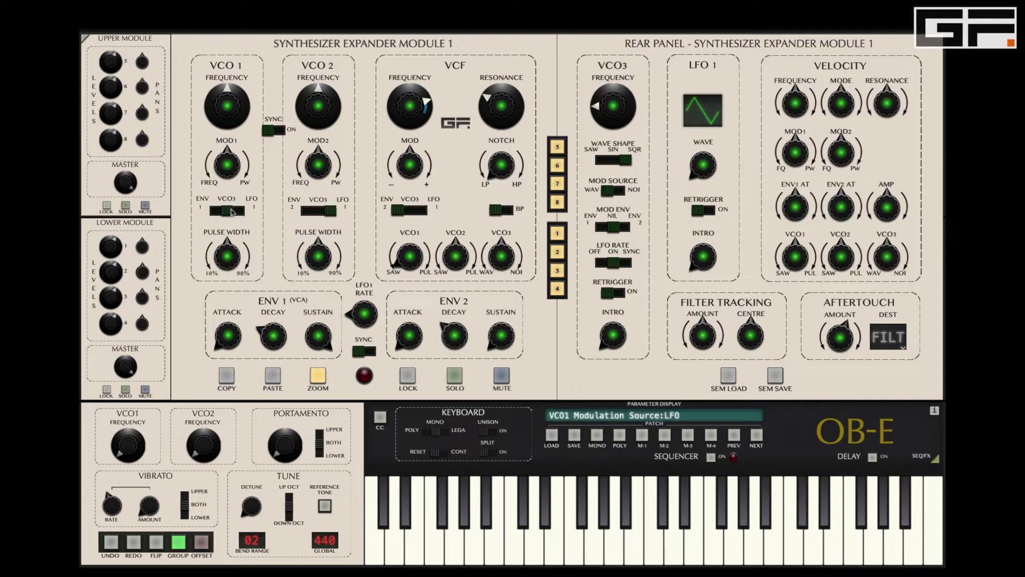
left_click(321, 213)
left_click(414, 213)
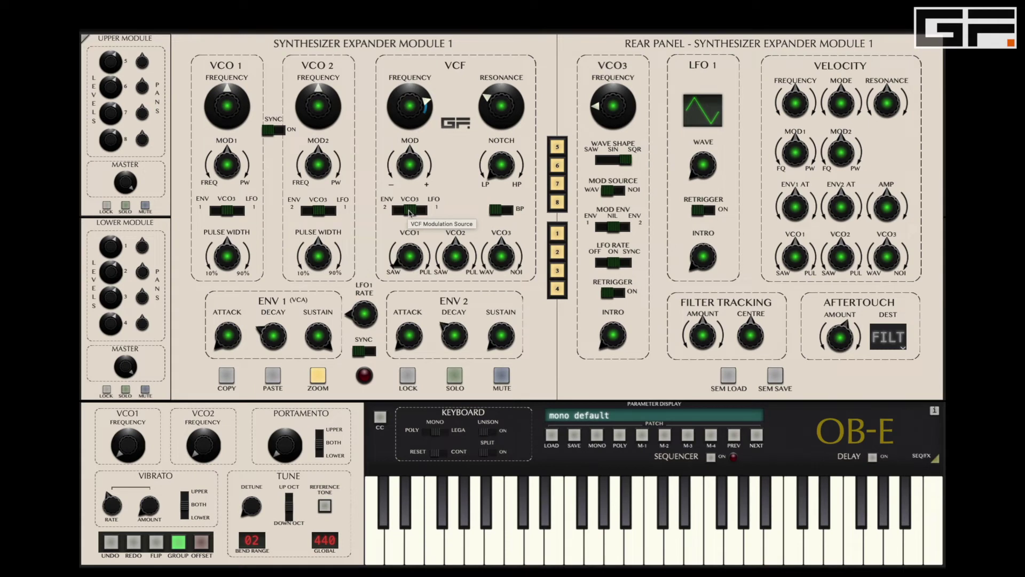
Lower the filter cutoff to 205 Hz and set the filter modulation depth to +48%
left_click_drag(415, 167, 413, 156)
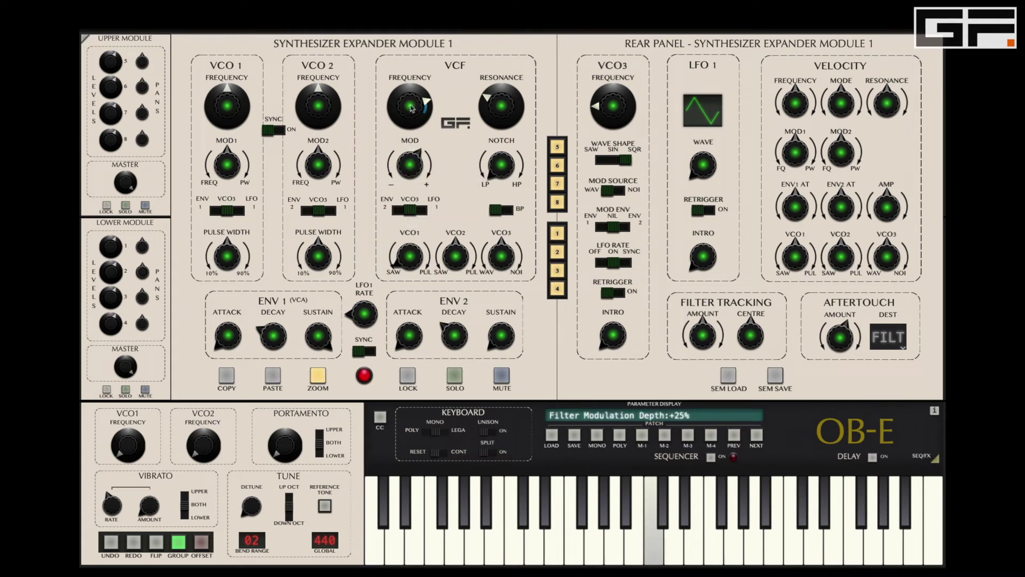
left_click_drag(414, 109, 413, 148)
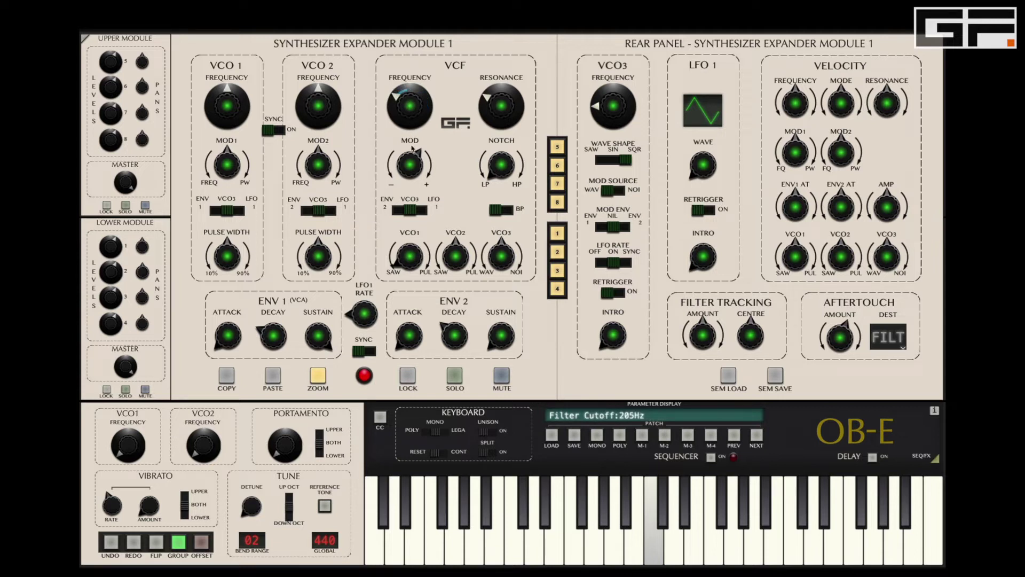
left_click_drag(410, 170, 410, 163)
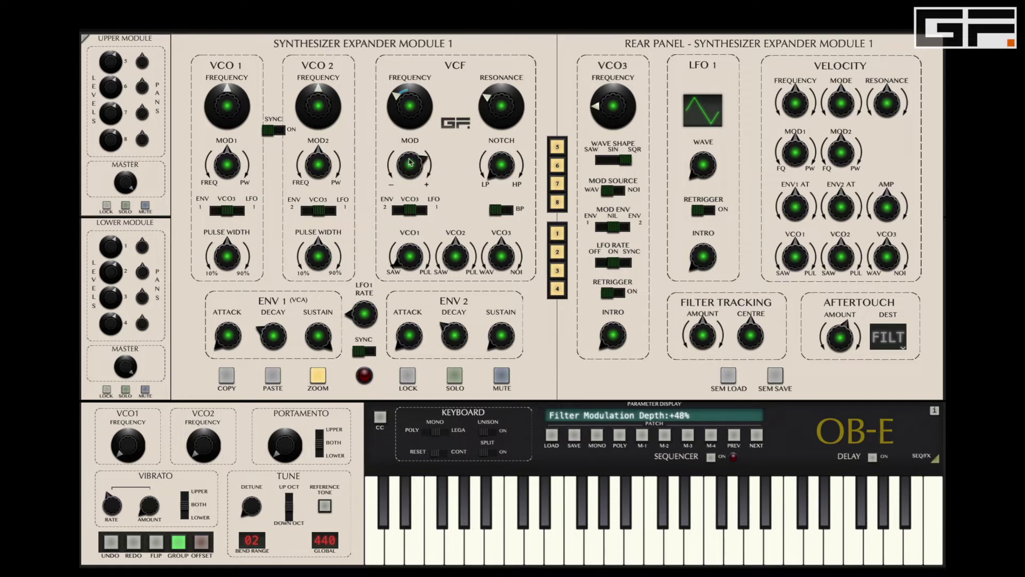
Switch VCO3's wave shape to saw and then sine, and sweep its frequency up and back down
left_click(603, 160)
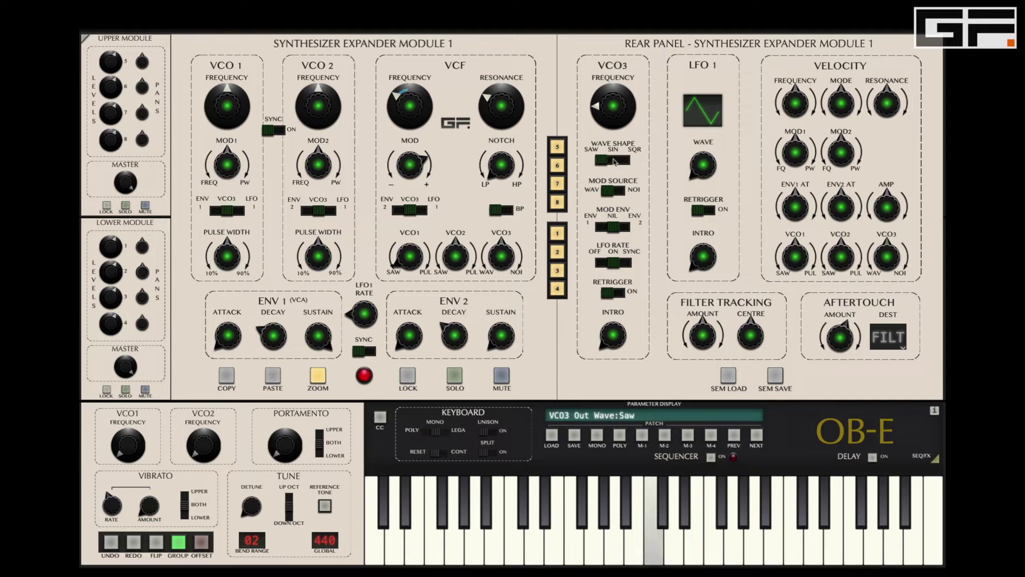
left_click(615, 161)
left_click_drag(632, 115, 621, 79)
left_click_drag(620, 94, 619, 115)
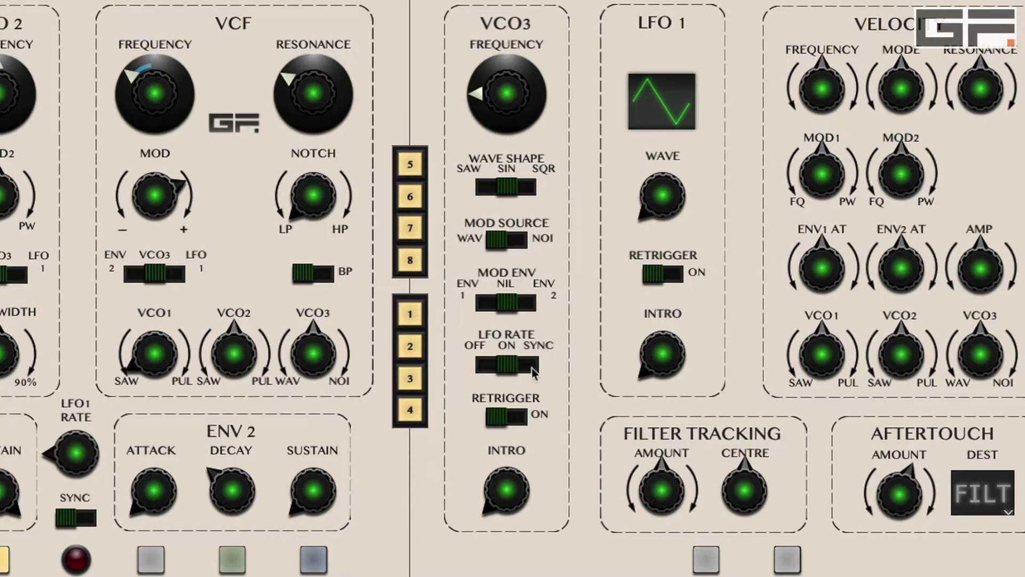
Try the Sync setting for VCO3's LFO rate, and return it to On
left_click(626, 263)
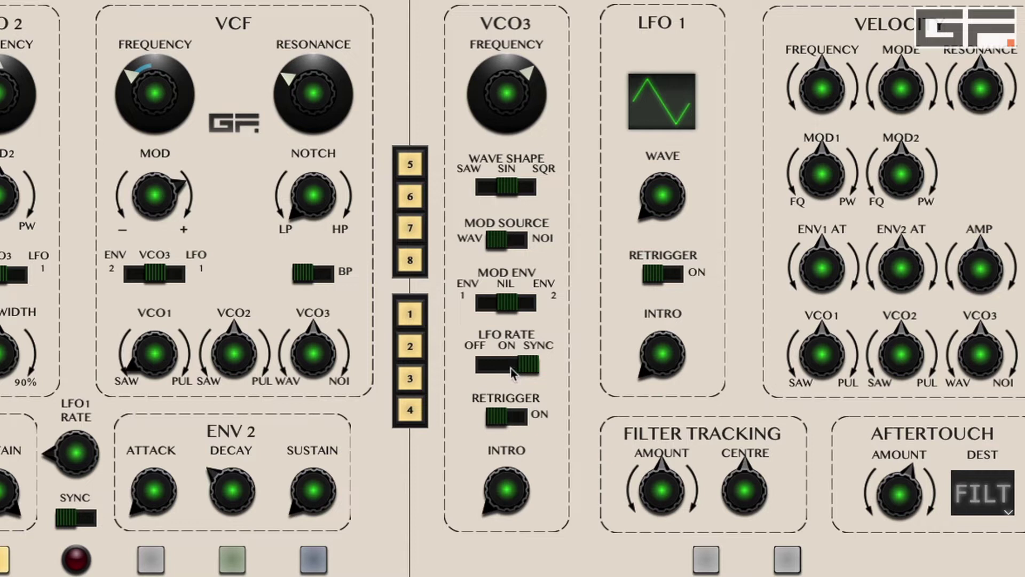
left_click(511, 365)
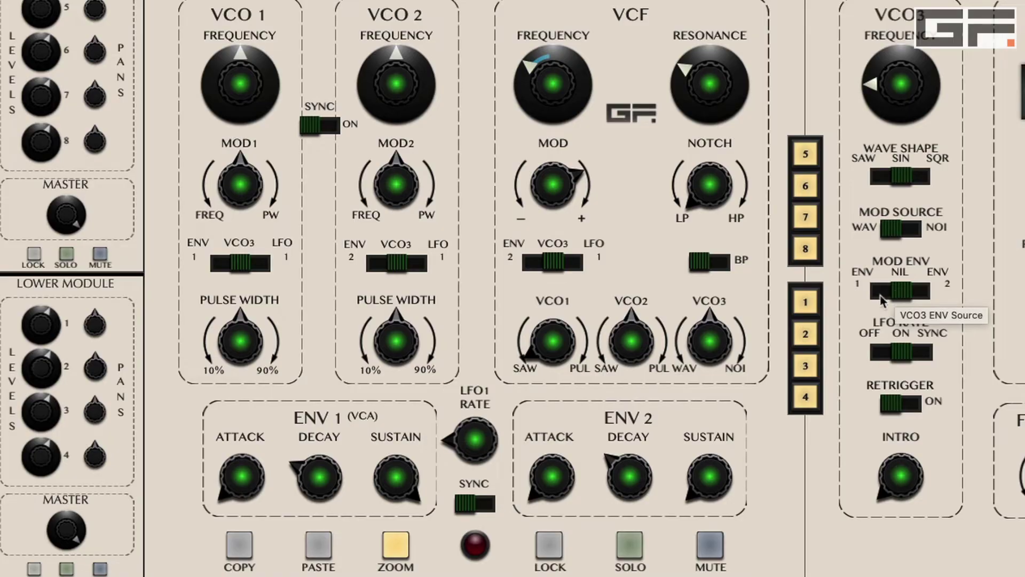
Switch VCO3's modulation envelope to ENV 1 and then ENV 2, and set ENV 2's decay to 4511 ms
left_click(880, 295)
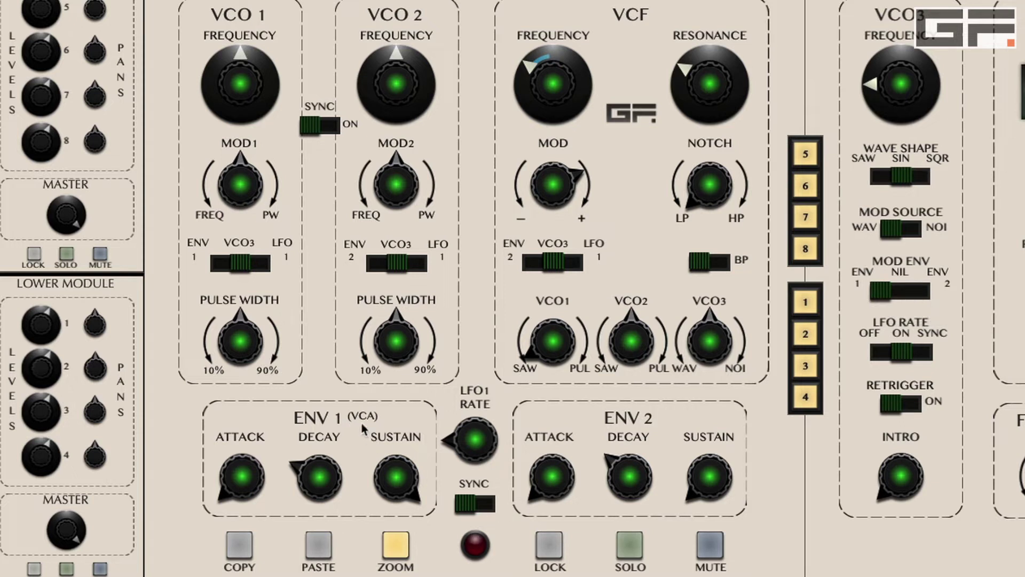
left_click(921, 293)
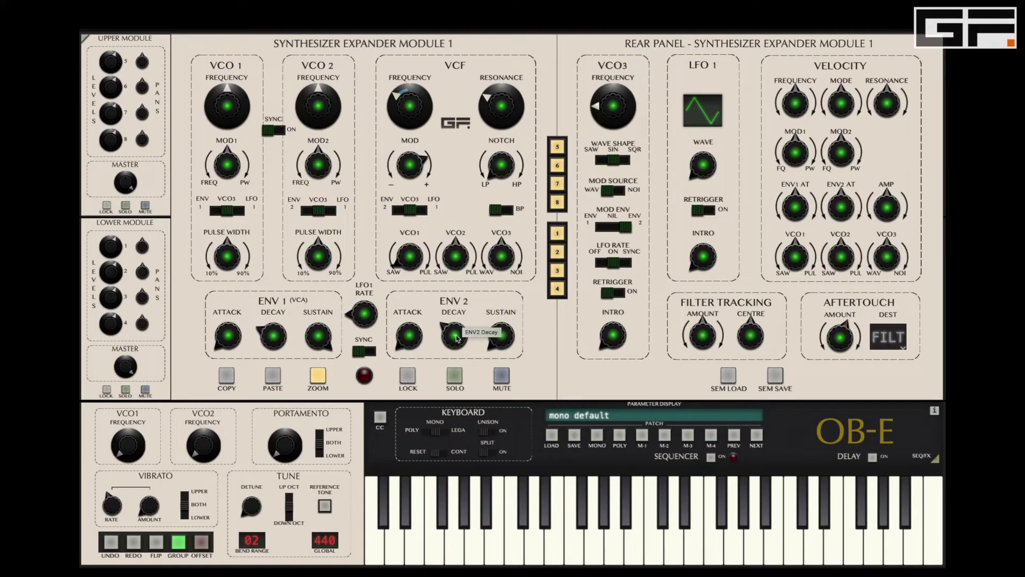
left_click_drag(456, 331, 463, 305)
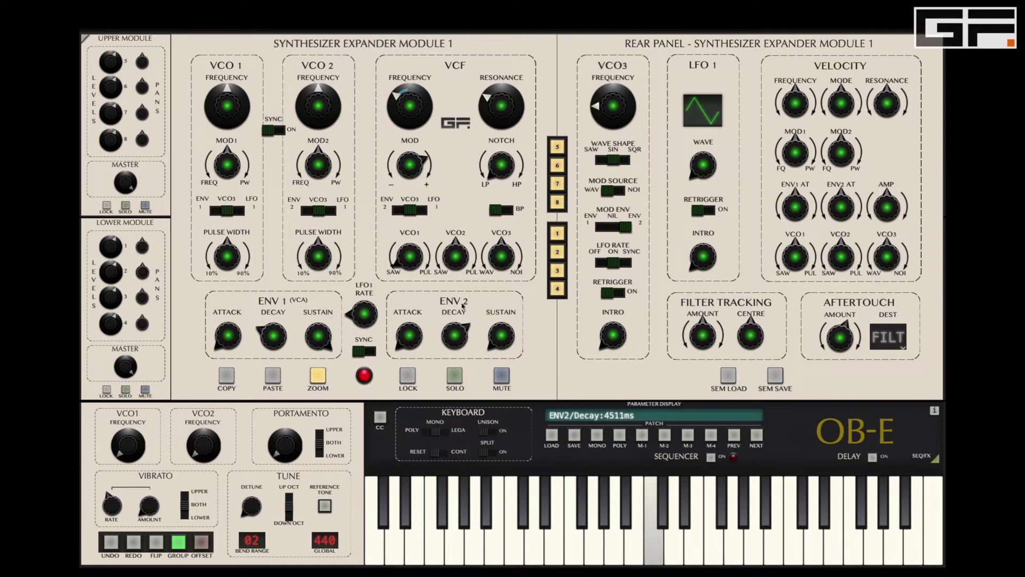
Raise the filter resonance to about mid-range, and set the cutoff to 111 Hz and modulation depth to +57%
left_click_drag(504, 119, 498, 96)
left_click_drag(416, 111, 415, 114)
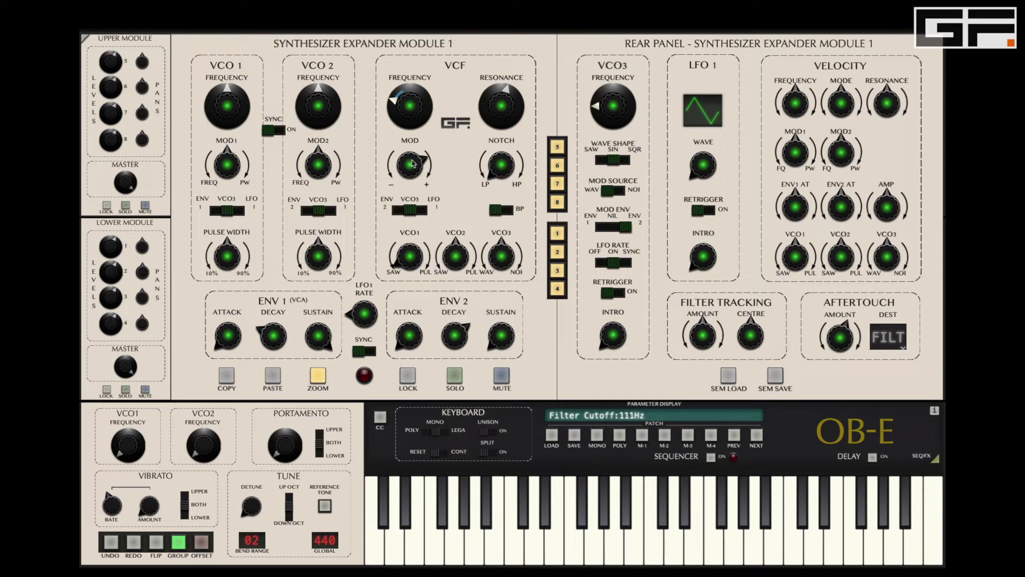
left_click_drag(415, 162, 413, 158)
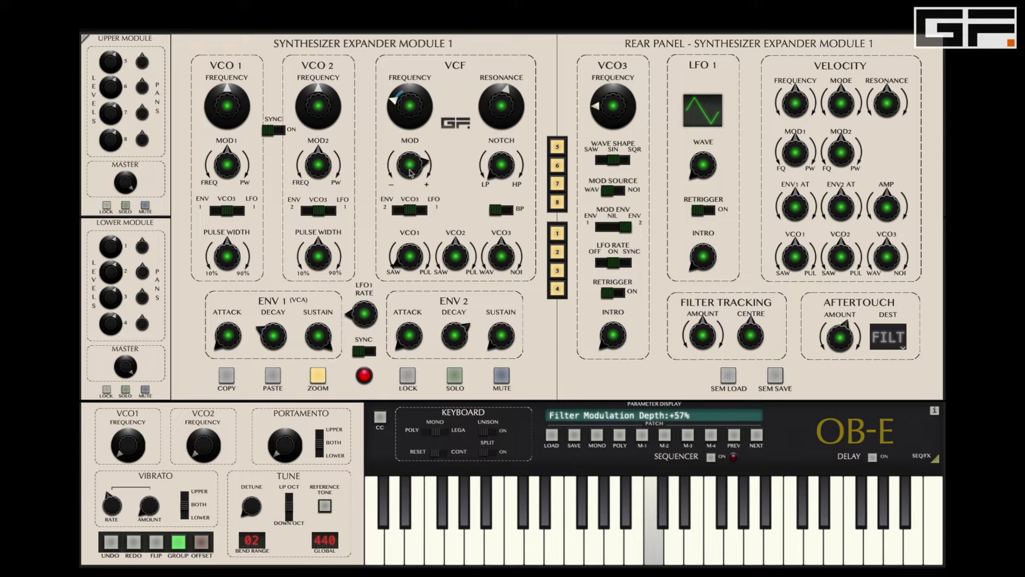
Raise ENV 2's sustain to about mid-range and increase VCO3's intro time
left_click_drag(504, 341, 503, 326)
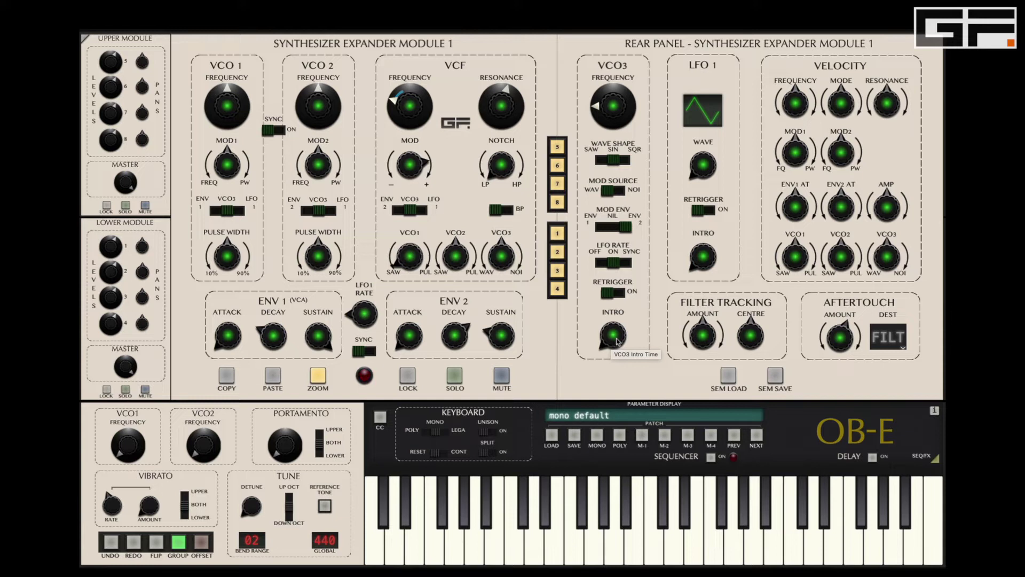
left_click_drag(617, 342, 622, 309)
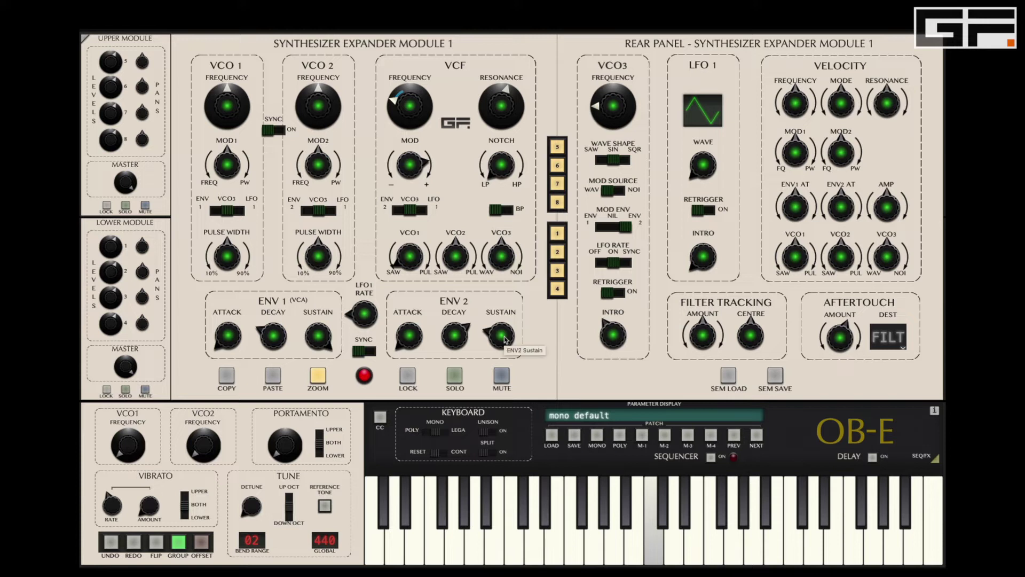
mouse_move(505, 339)
left_mouse_down()
mouse_move(507, 305)
mouse_move(503, 321)
left_mouse_up()
Bring VCO2's saw into the filter mix and detune VCO2's frequency to 0.0995
left_click_drag(455, 255, 456, 289)
left_click(318, 108)
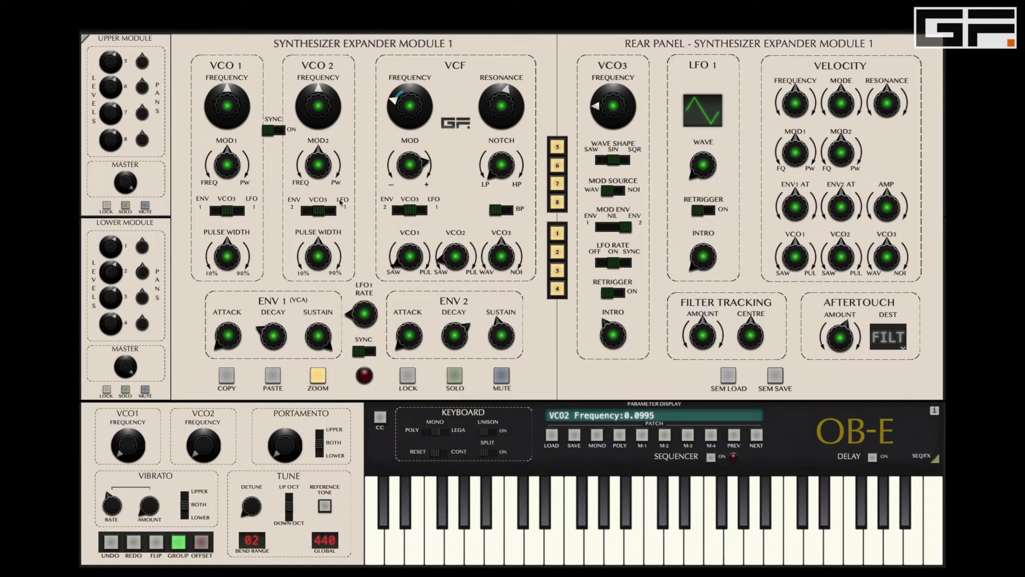
Set VCO2's modulation to 66% on the frequency side
left_click(319, 170)
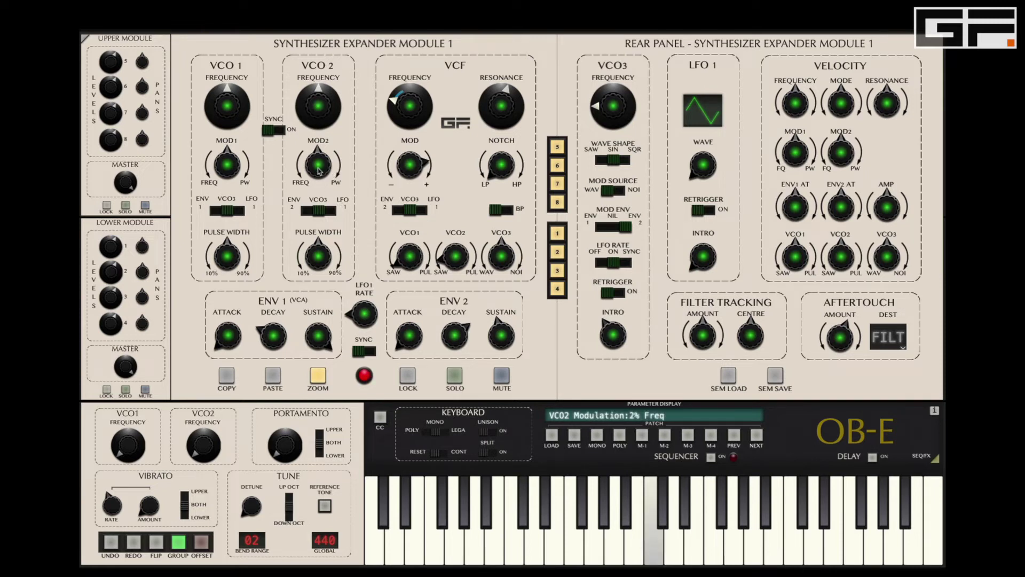
left_click_drag(319, 170, 325, 200)
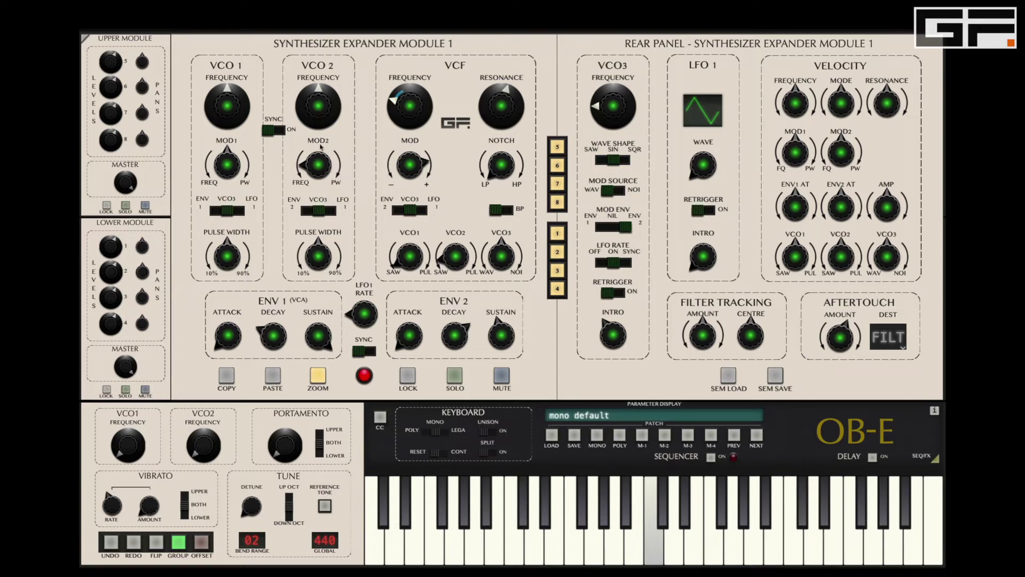
left_click(319, 165)
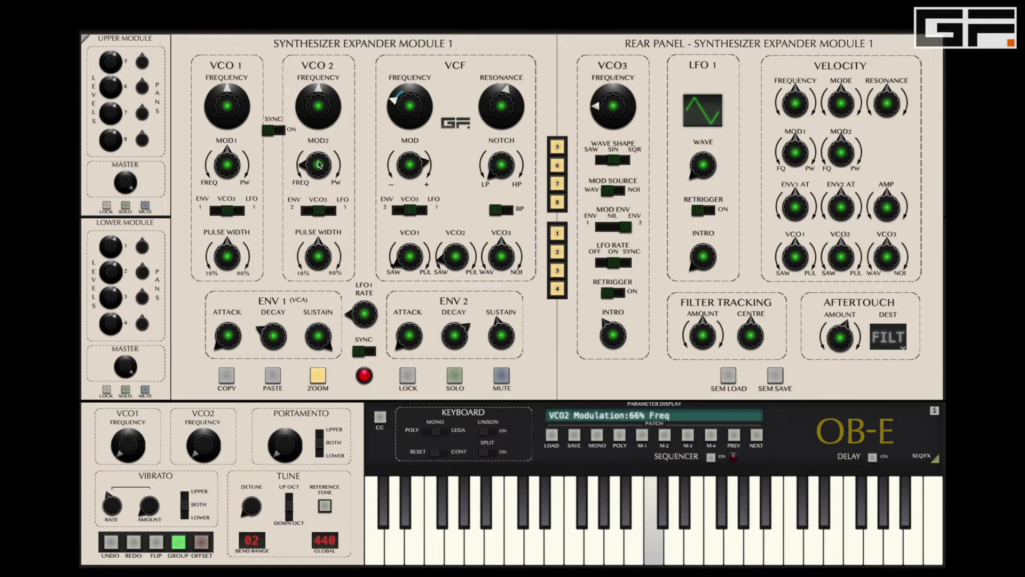
Switch VCO3's wave shape to saw and then square, and set the filter cutoff to 205 Hz
left_click(600, 161)
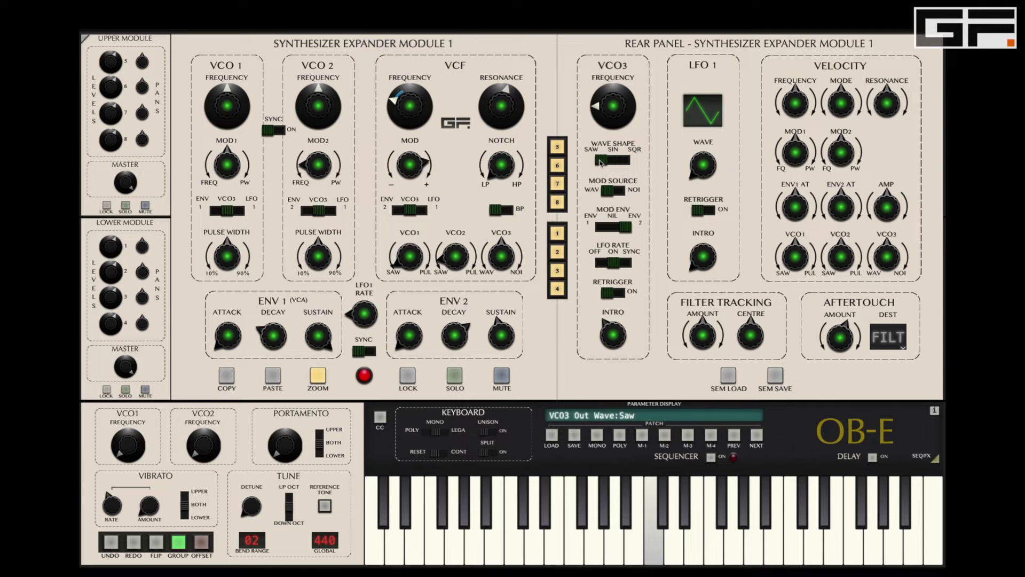
left_click_drag(600, 162, 628, 162)
left_click(418, 105)
left_click_drag(418, 105, 419, 101)
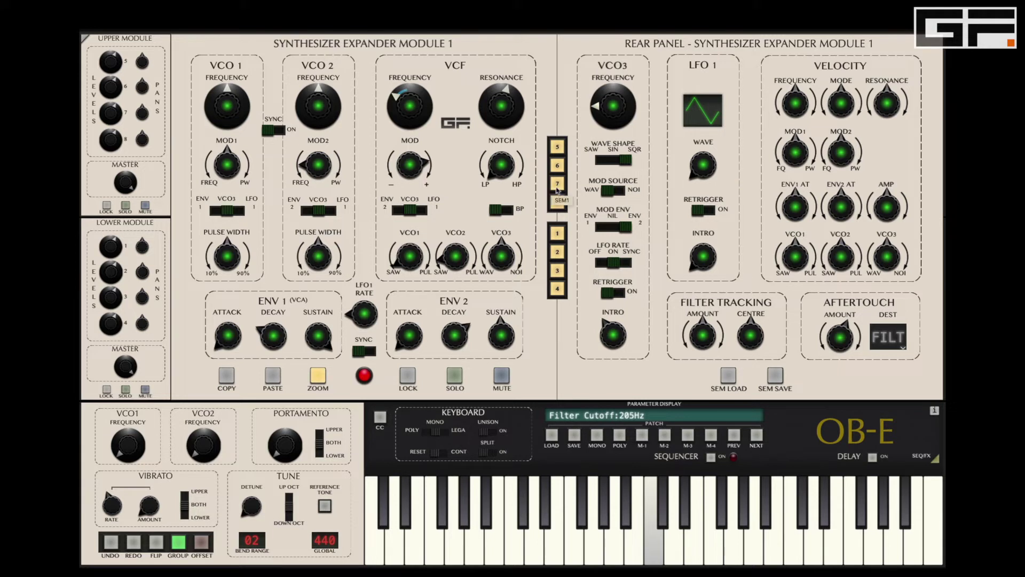
Set VCO3's intro time to 0 ms and vary its frequency
left_click_drag(610, 338, 619, 381)
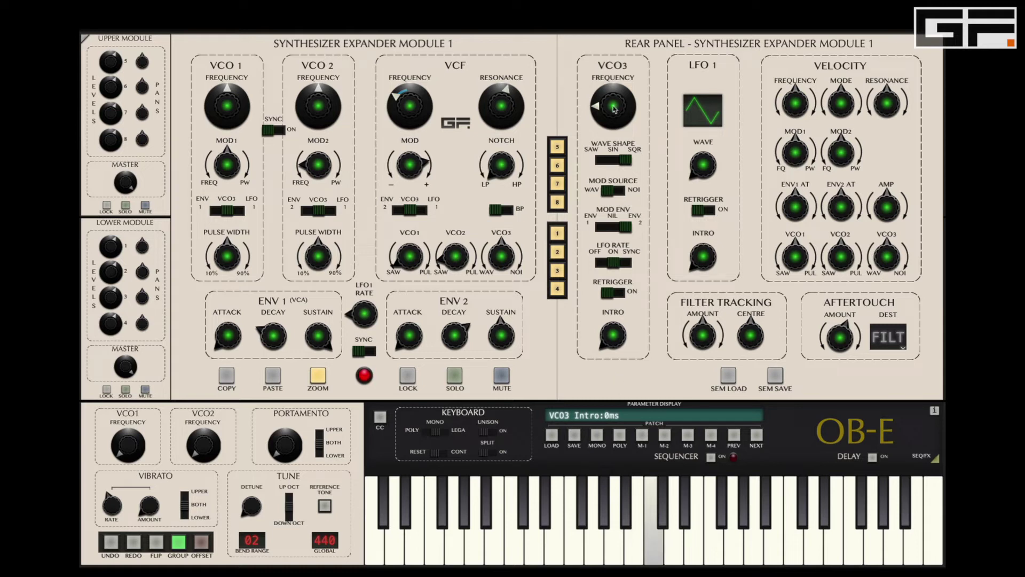
mouse_move(628, 117)
left_mouse_down()
mouse_move(624, 78)
mouse_move(618, 119)
left_mouse_up()
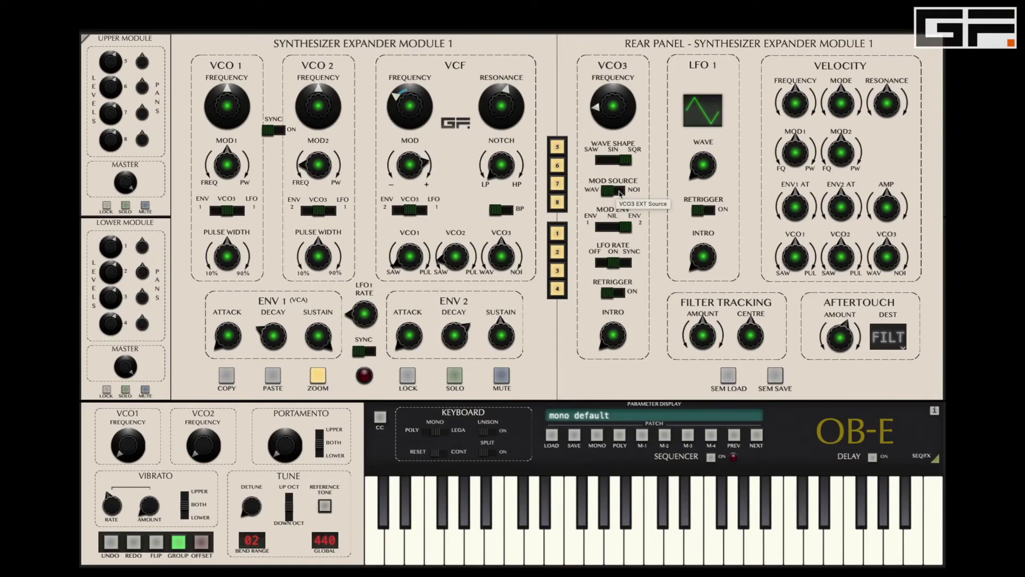
Reset VCO2 modulation and filter modulation depth to off, raise the filter cutoff and set the filter resonance to 0.4850
double_click(322, 170)
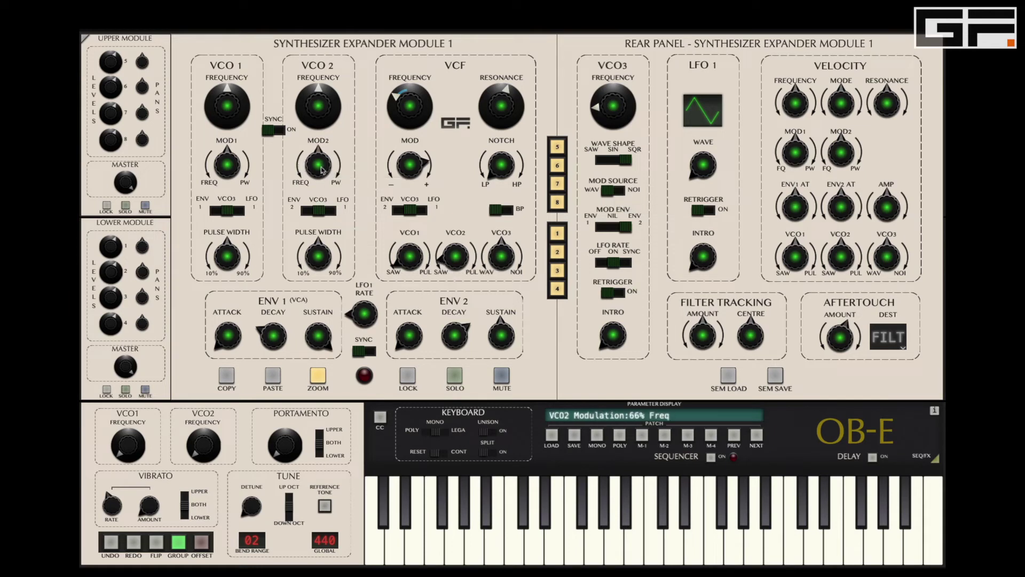
double_click(415, 170)
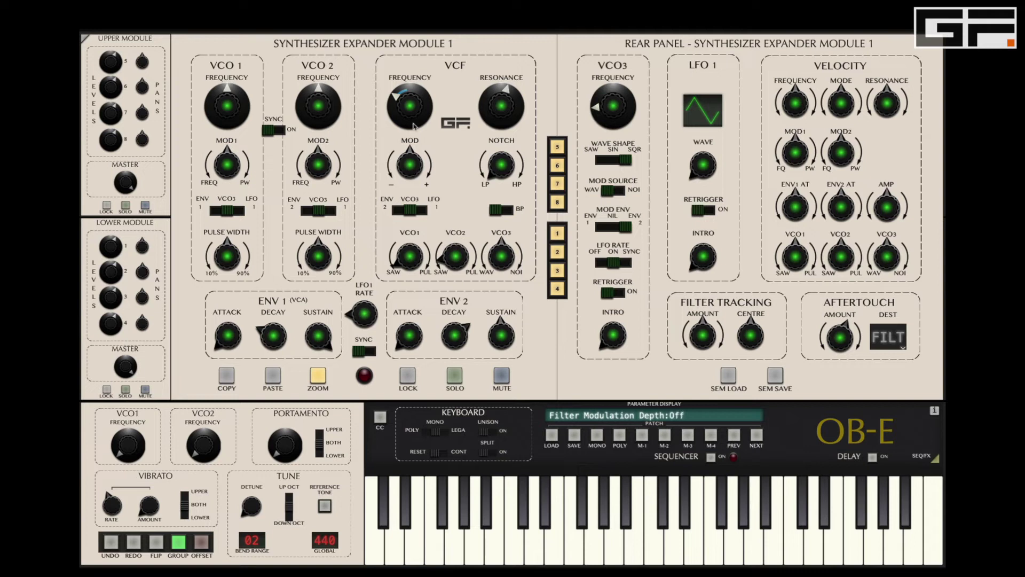
left_click_drag(413, 116, 414, 105)
left_click_drag(498, 111, 498, 115)
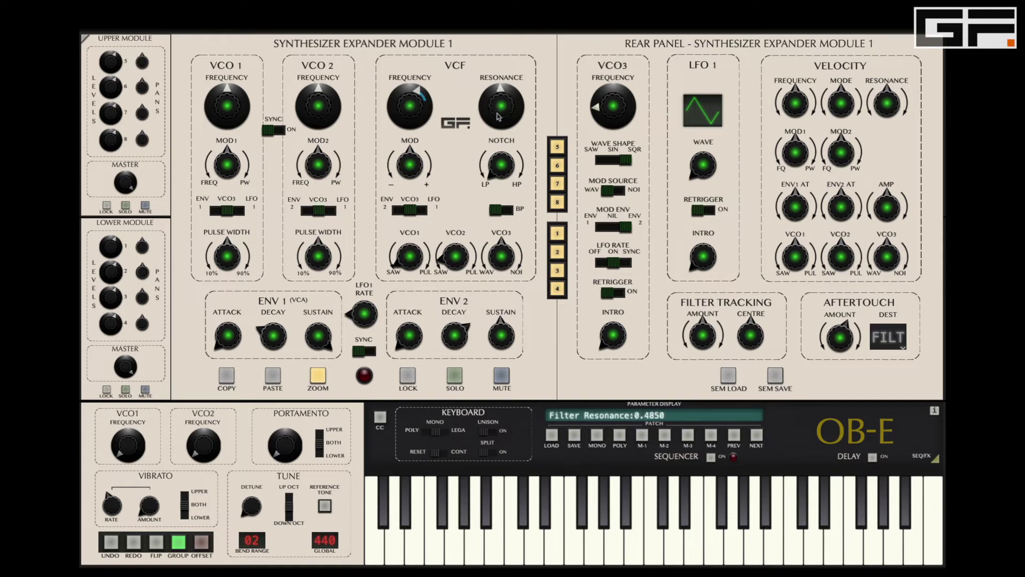
Set VCO3's mod source to noise with no mod envelope, and apply 43% modulation to VCO2's frequency
left_click(623, 195)
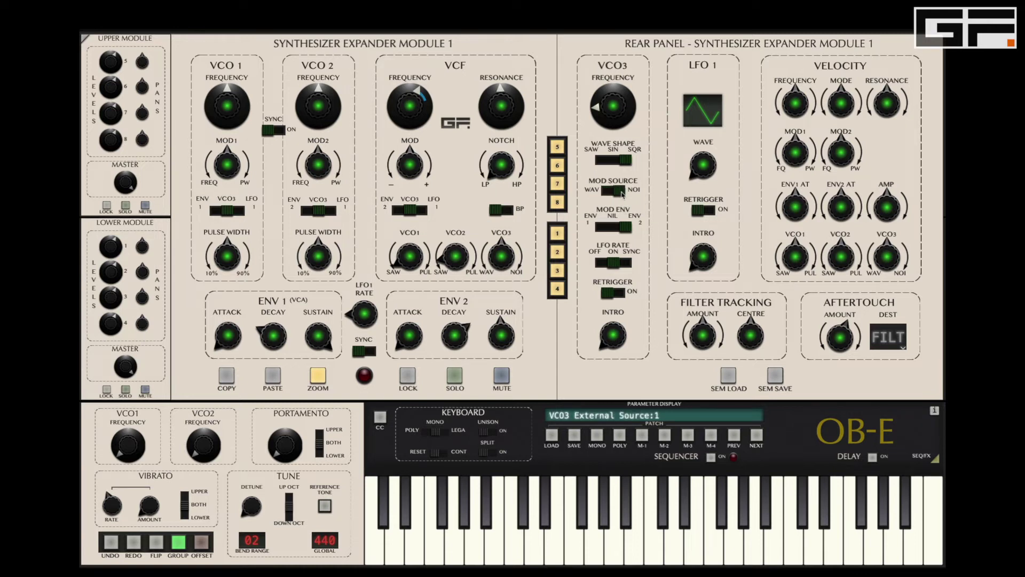
left_click(614, 228)
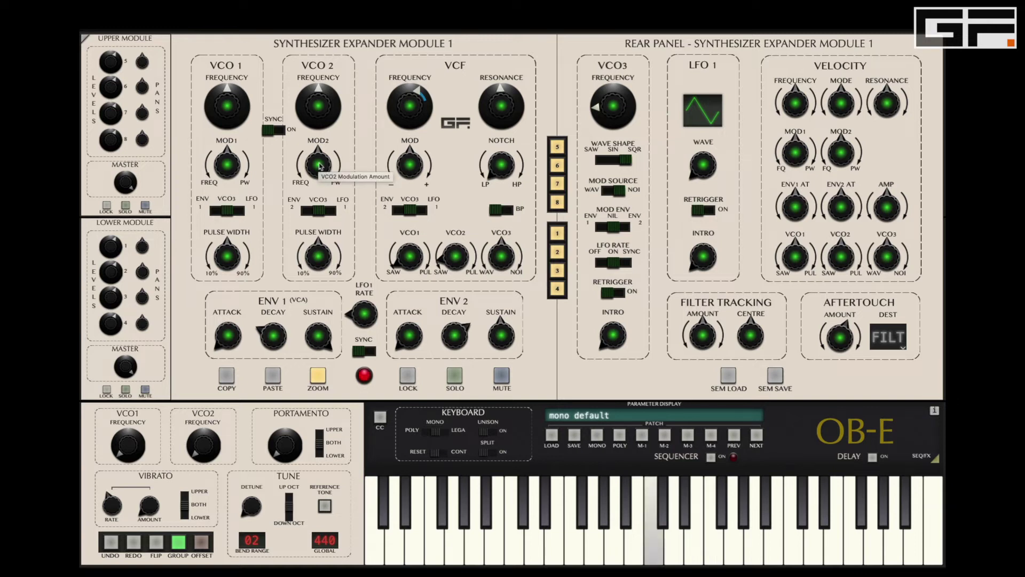
left_click_drag(320, 166, 322, 184)
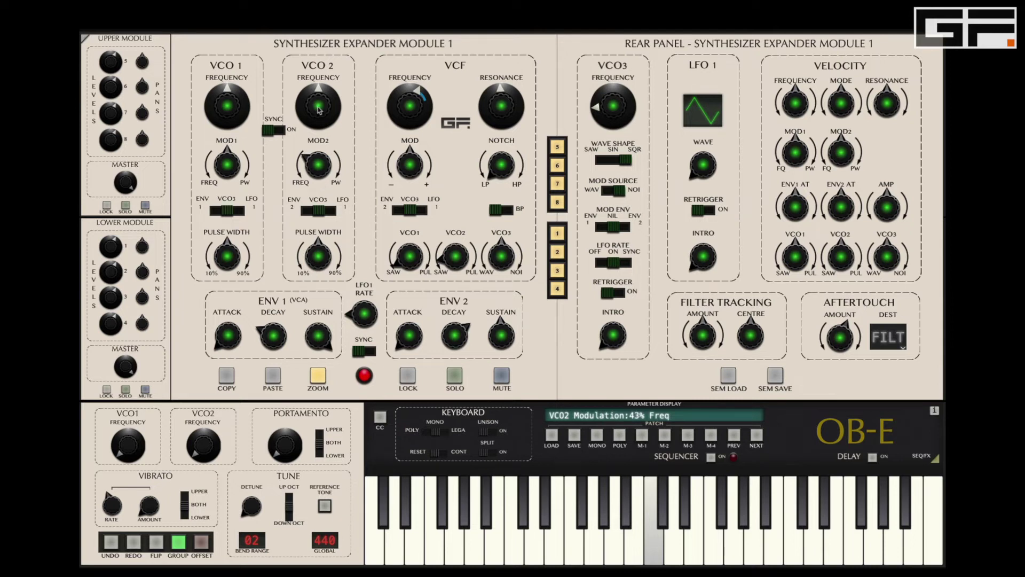
Detune VCO2's frequency slightly down and set its modulation to 42% on the frequency side
left_click_drag(319, 106, 316, 122)
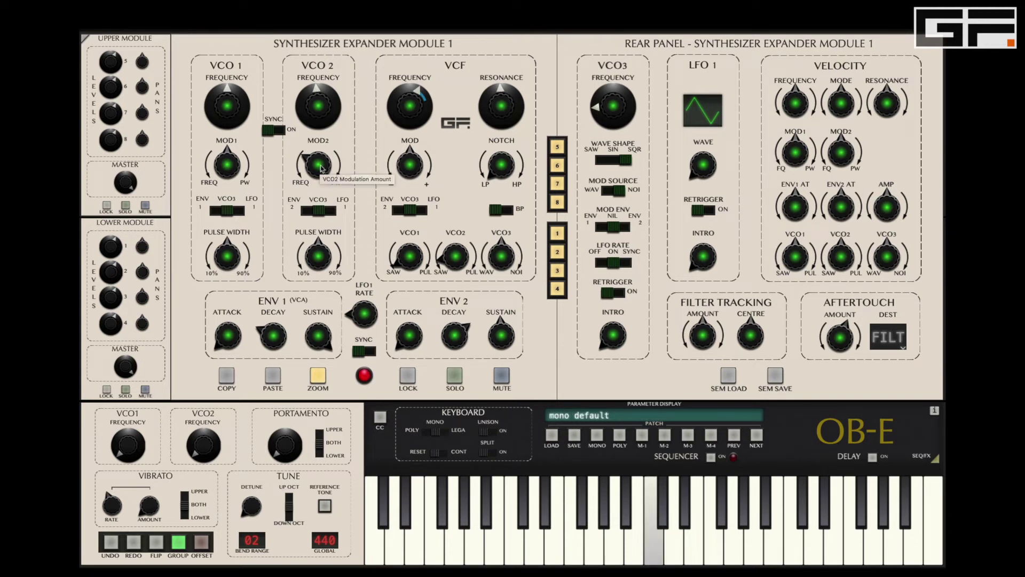
left_click_drag(322, 168, 323, 170)
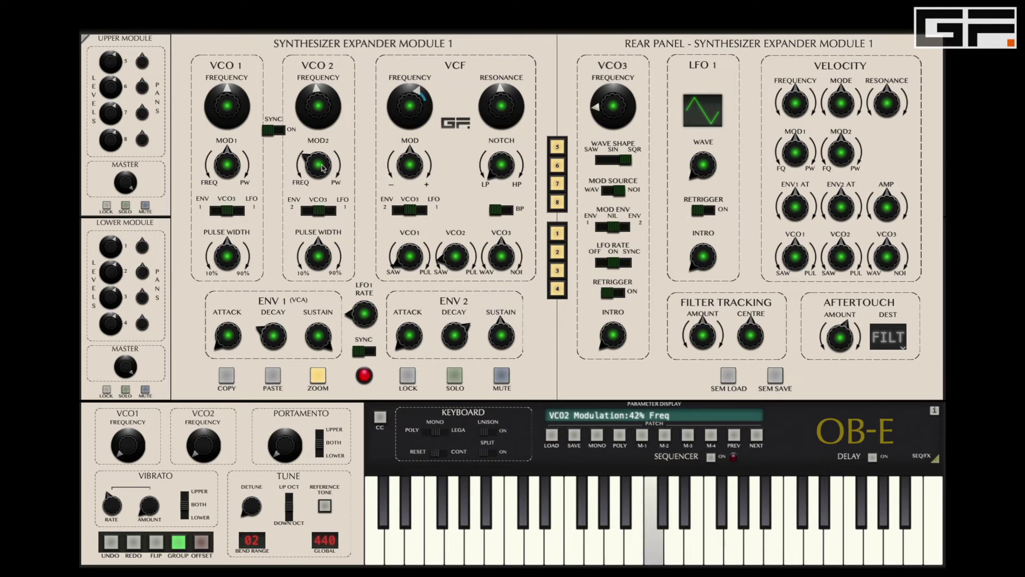
left_click_drag(322, 107, 323, 108)
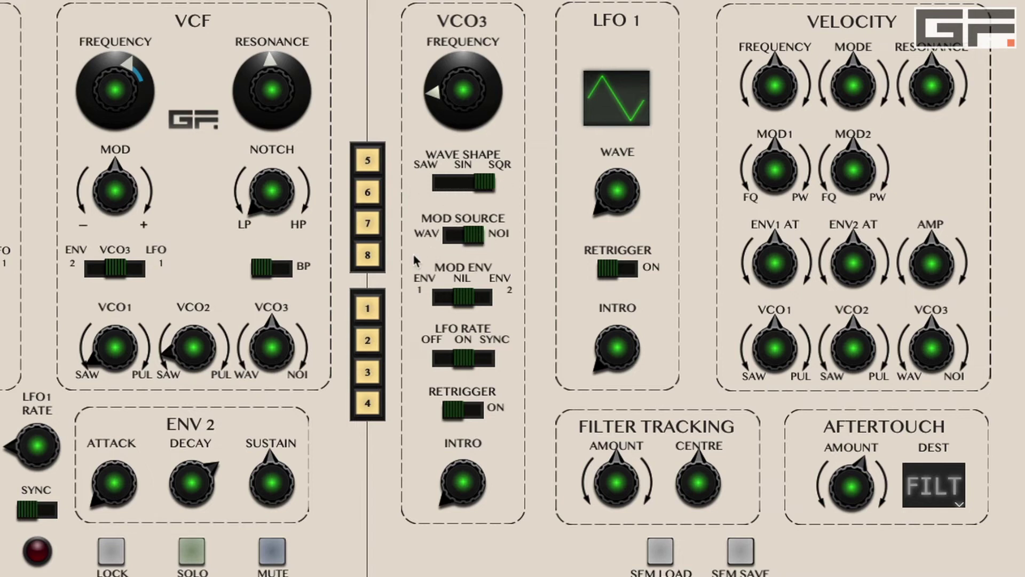
Turn VCO3's LFO rate off, select its saw wave at a 75% wave mix and fine-tune its frequency
left_click(447, 362)
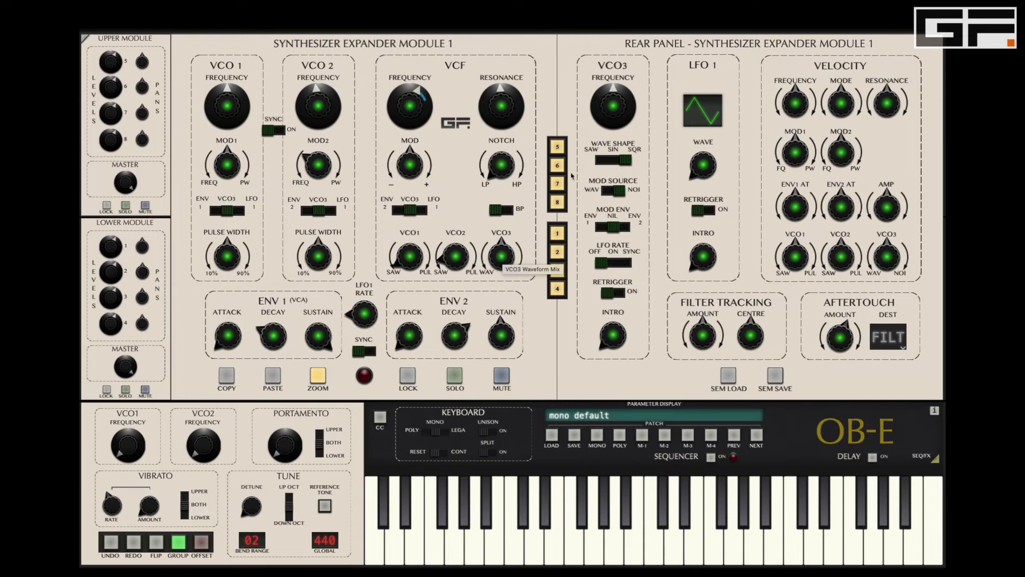
left_click(600, 161)
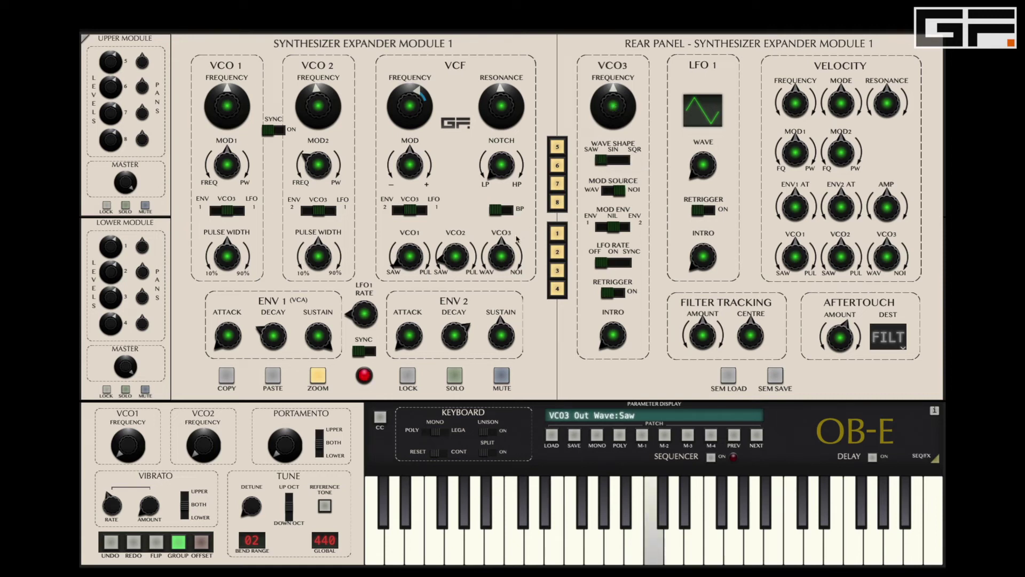
left_click_drag(501, 257, 500, 278)
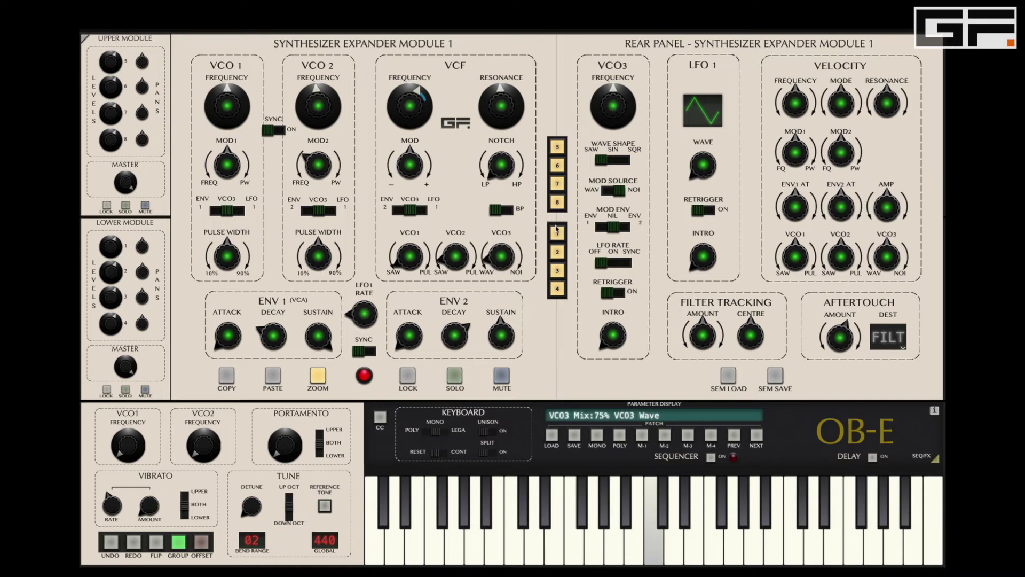
left_click(615, 108)
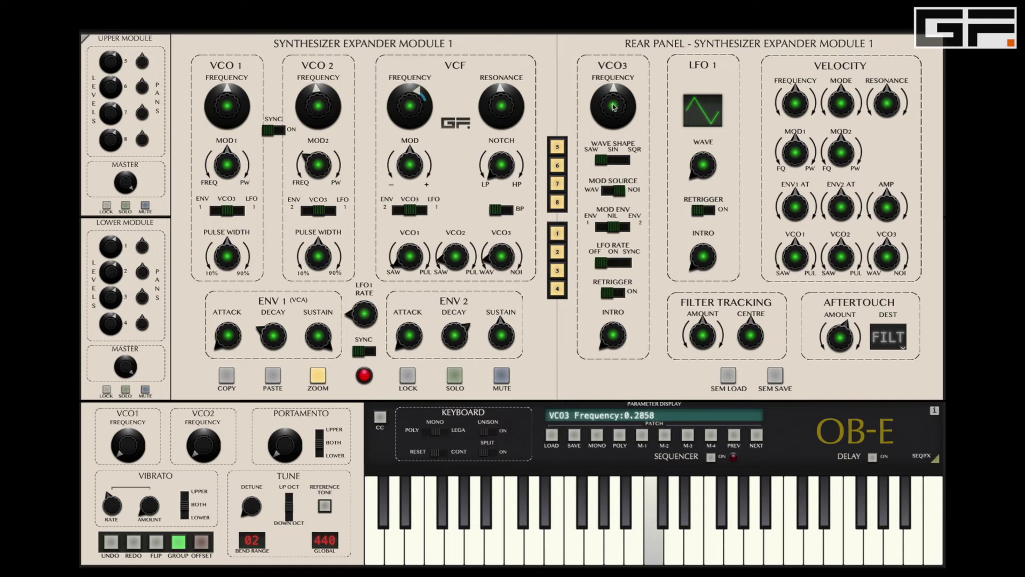
left_click_drag(614, 108, 613, 109)
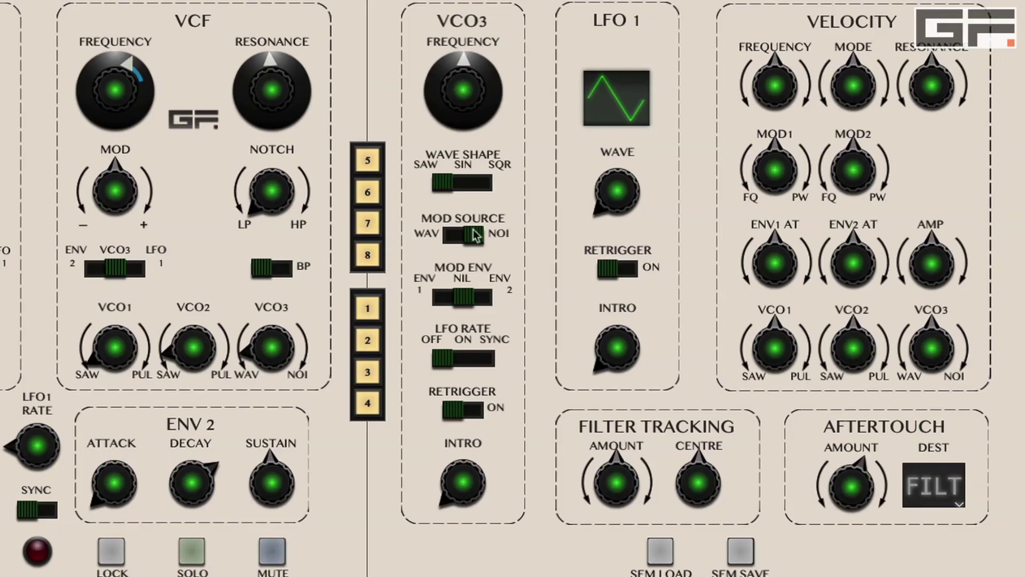
Lengthen VCO3's intro time and rebalance the oscillator mix to 64% VCO3 wave, 93% VCO2 saw and more VCO1 saw
left_click_drag(464, 485, 465, 461)
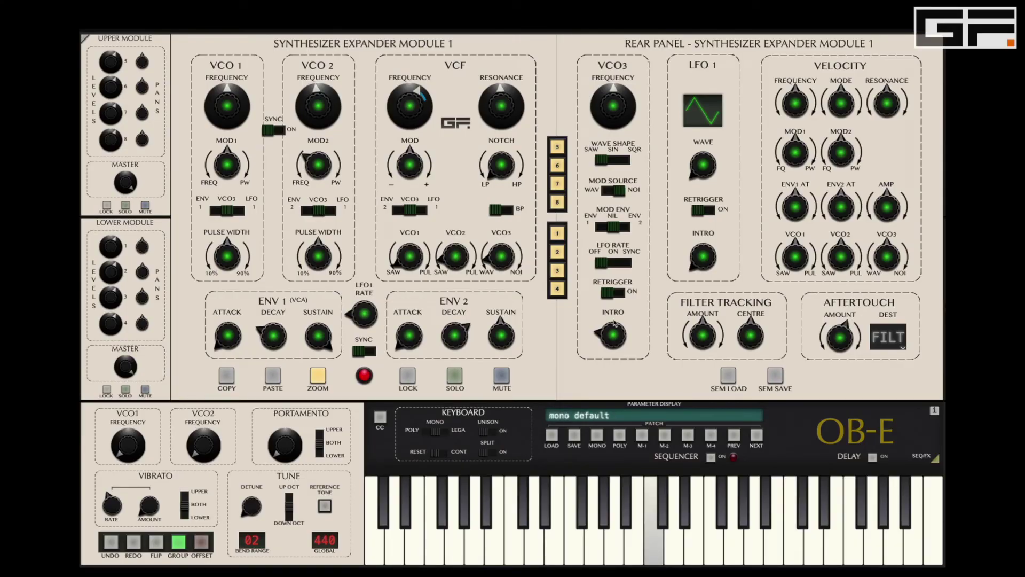
left_click_drag(614, 323, 616, 344)
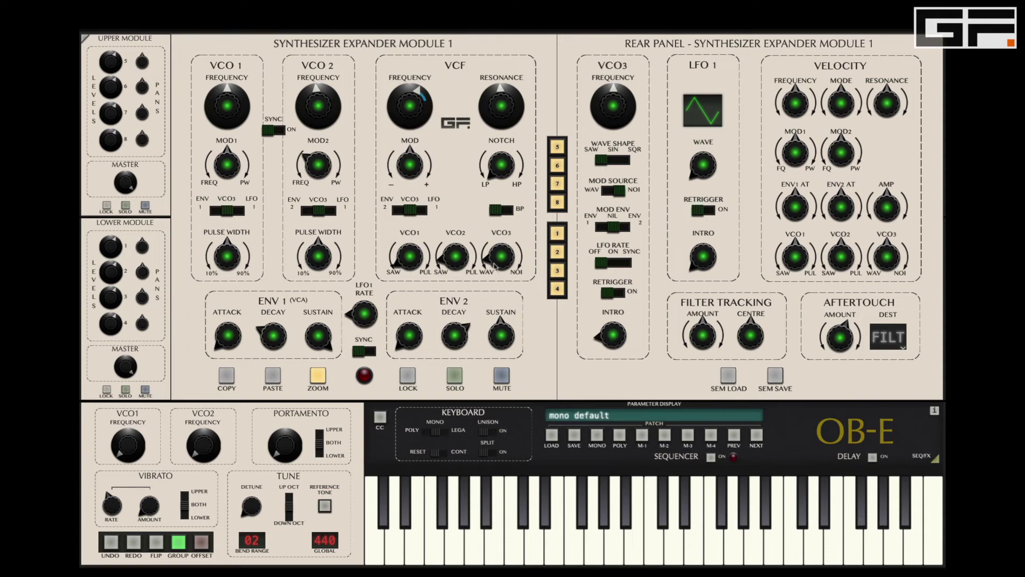
left_click_drag(500, 265, 500, 260)
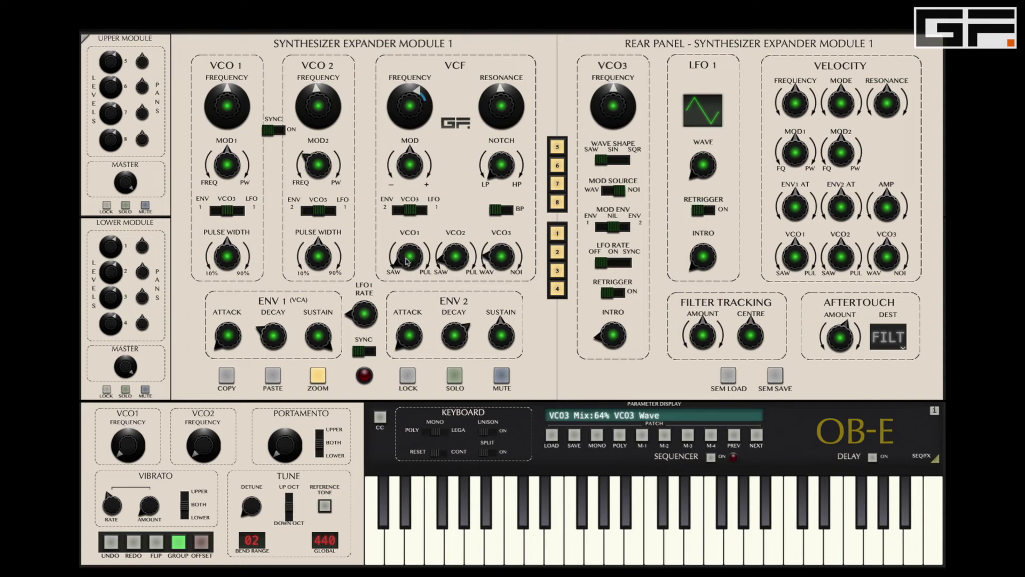
left_click_drag(410, 258, 451, 269)
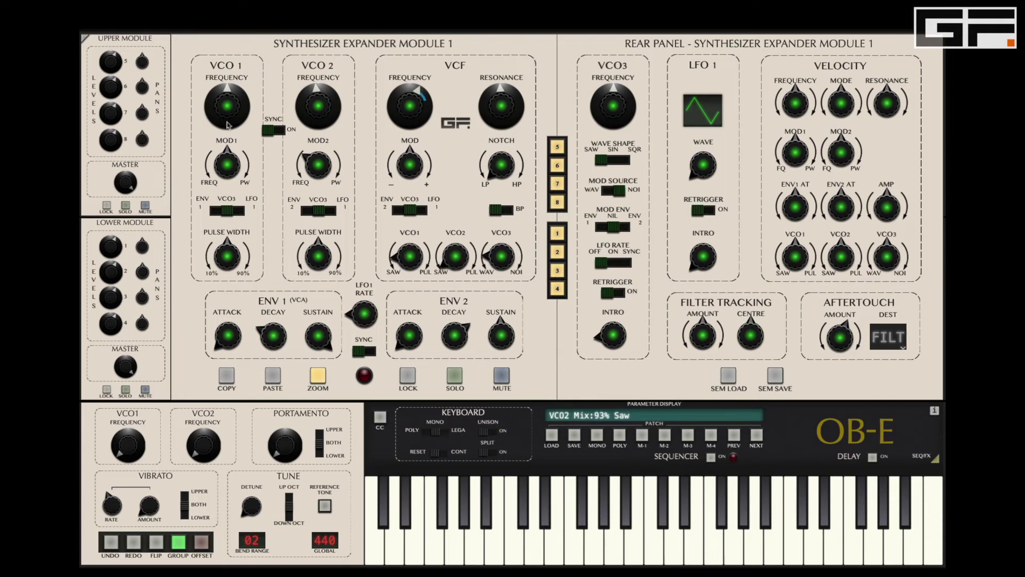
Set VCO1's frequency to -0.0857 and VCO2's to -1.1605, and touch up VCO2's modulation amount
left_click_drag(230, 114, 230, 110)
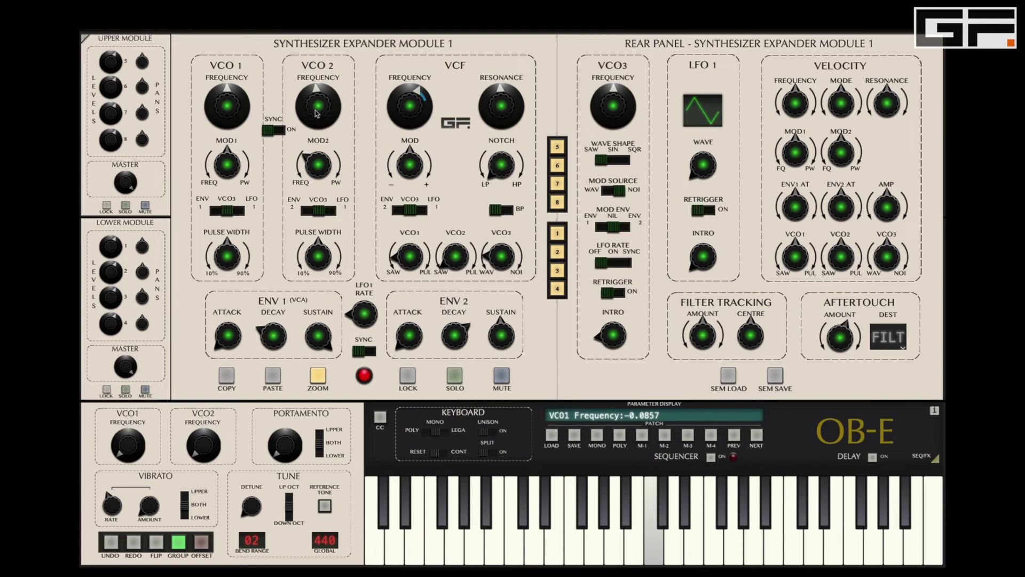
left_click_drag(319, 107, 320, 105)
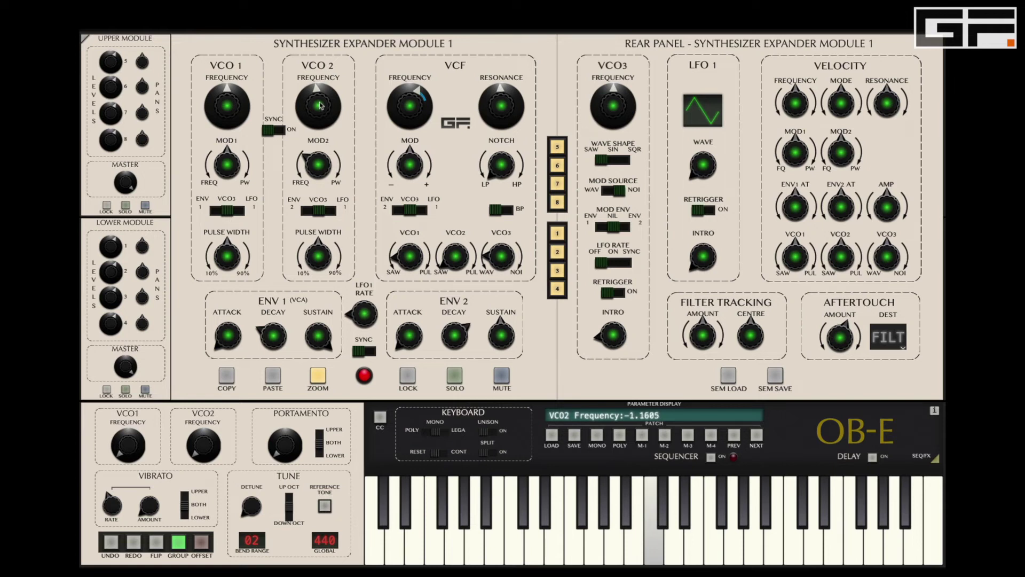
left_click(325, 166)
left_click_drag(325, 166, 324, 166)
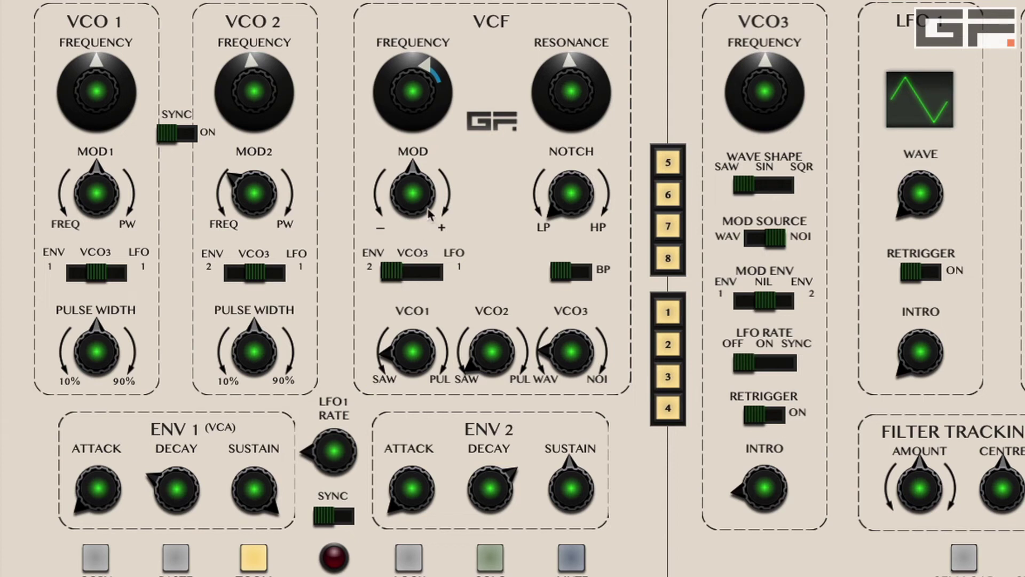
Apply positive Envelope 2 modulation to the filter, lower the resonance and set the cutoff to 1368 Hz
left_click_drag(422, 202, 423, 184)
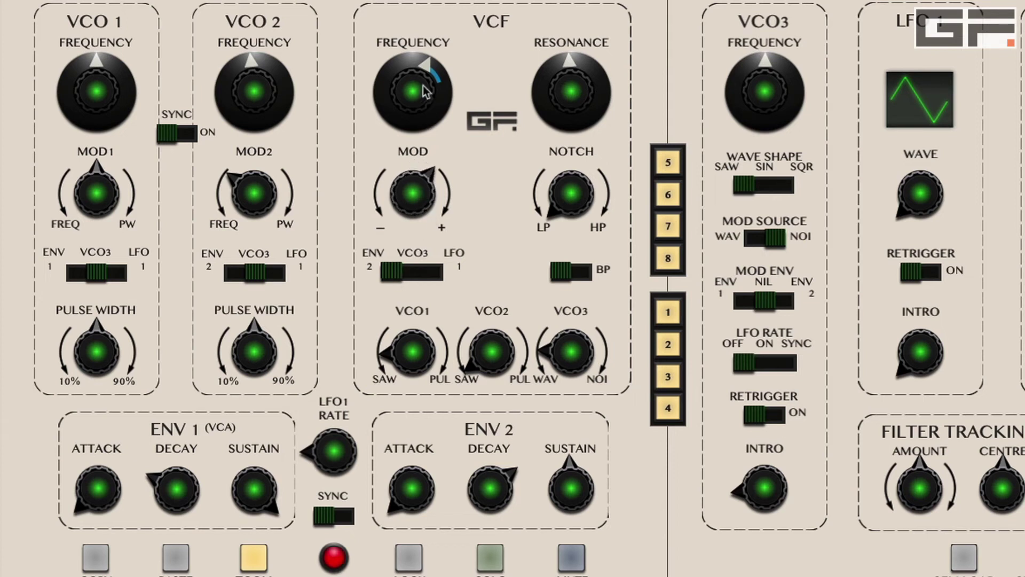
left_click_drag(423, 90, 420, 107)
left_click_drag(582, 95, 570, 137)
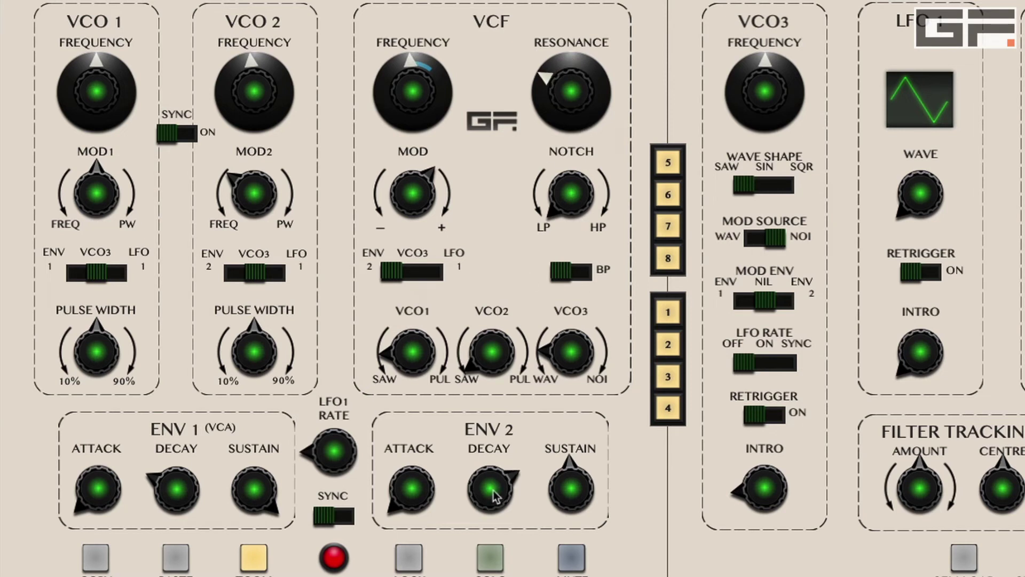
left_click_drag(419, 95, 420, 98)
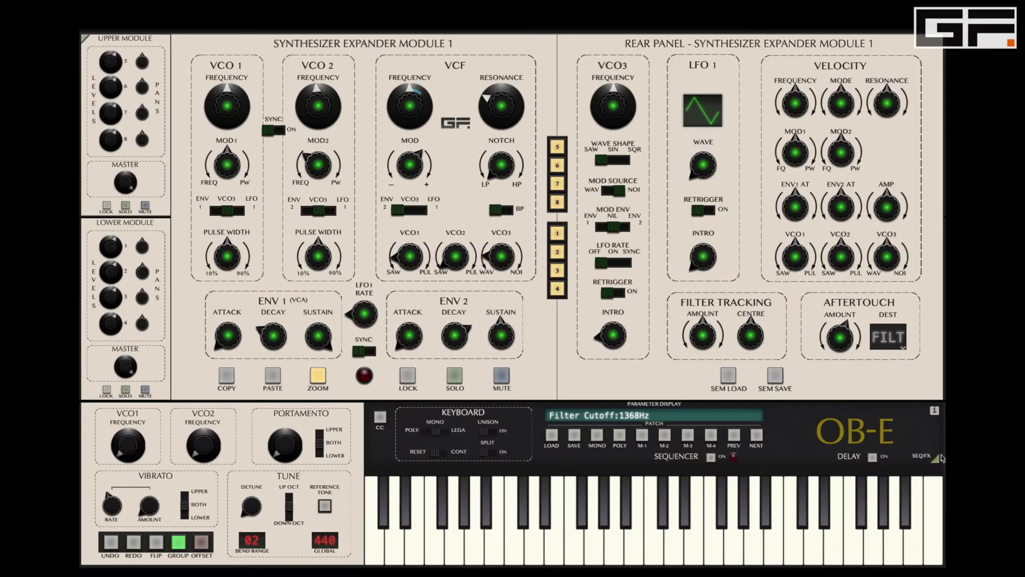
Show the sequencer and effects section, and turn on the stereo delay with sync and crossover enabled
left_click(936, 460)
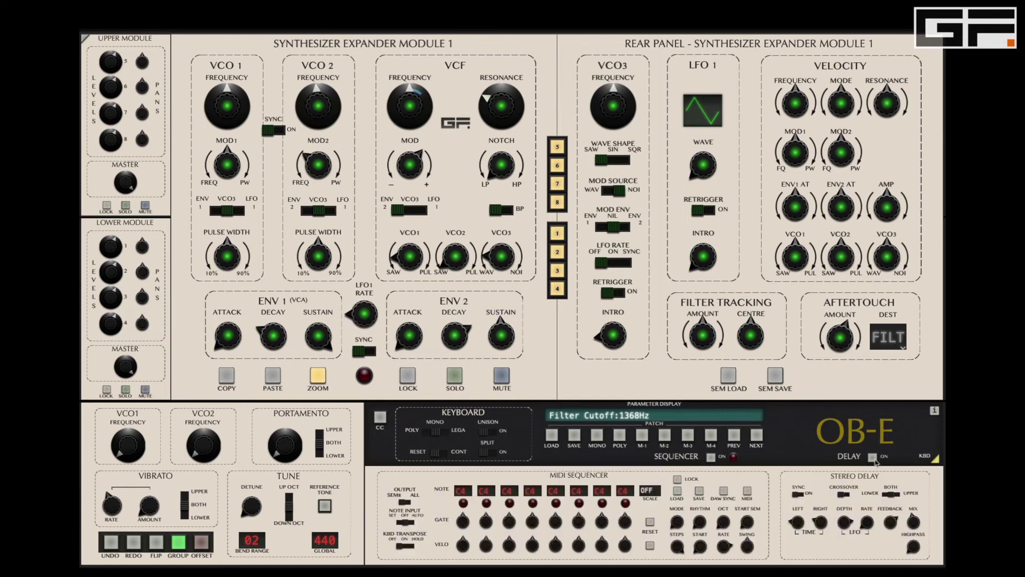
left_click(873, 457)
left_click(799, 494)
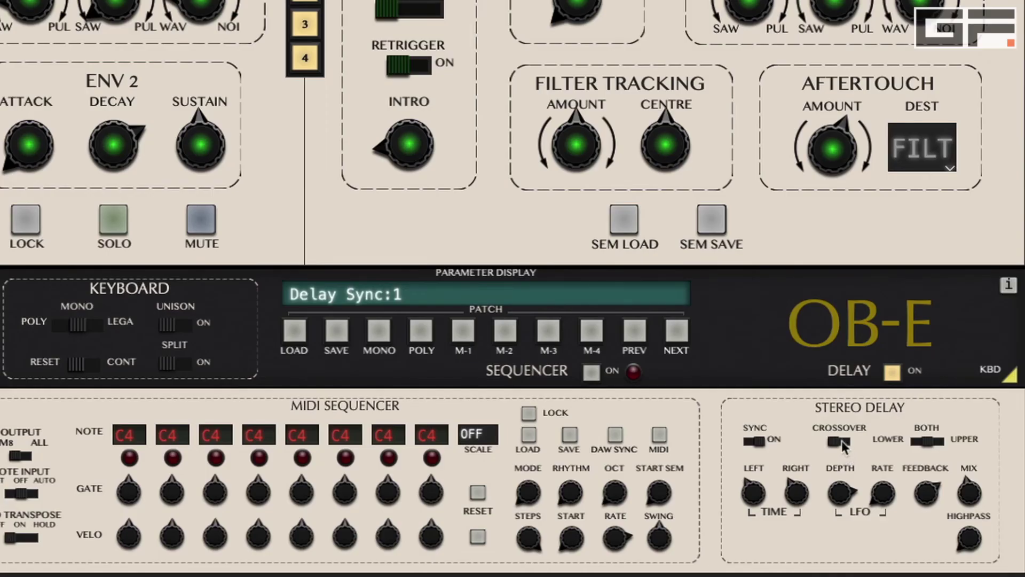
left_click(843, 494)
Set the stereo delay's left time to 1/8 and its right time to 1/8d
left_click_drag(761, 502, 761, 501)
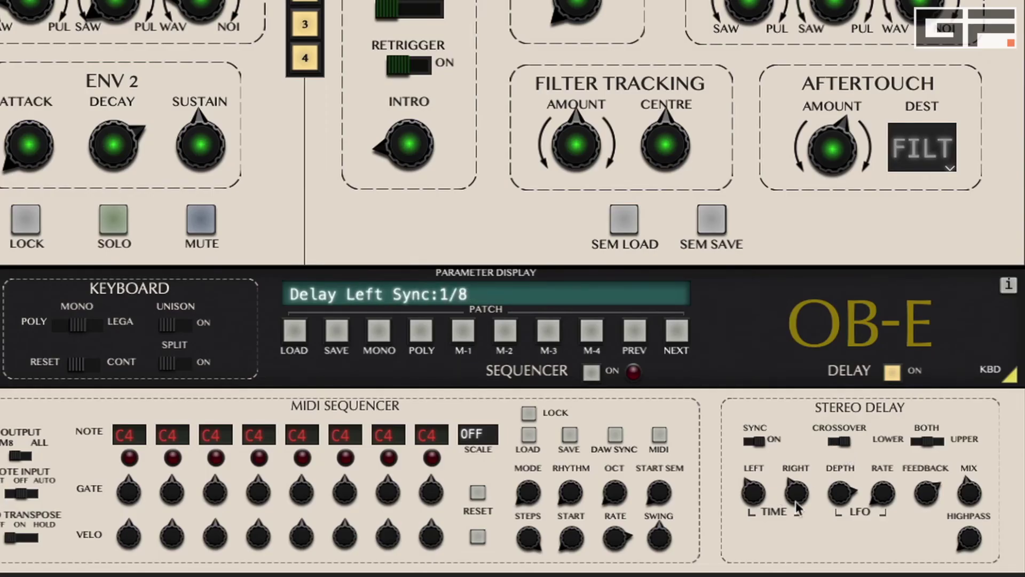
left_click(801, 494)
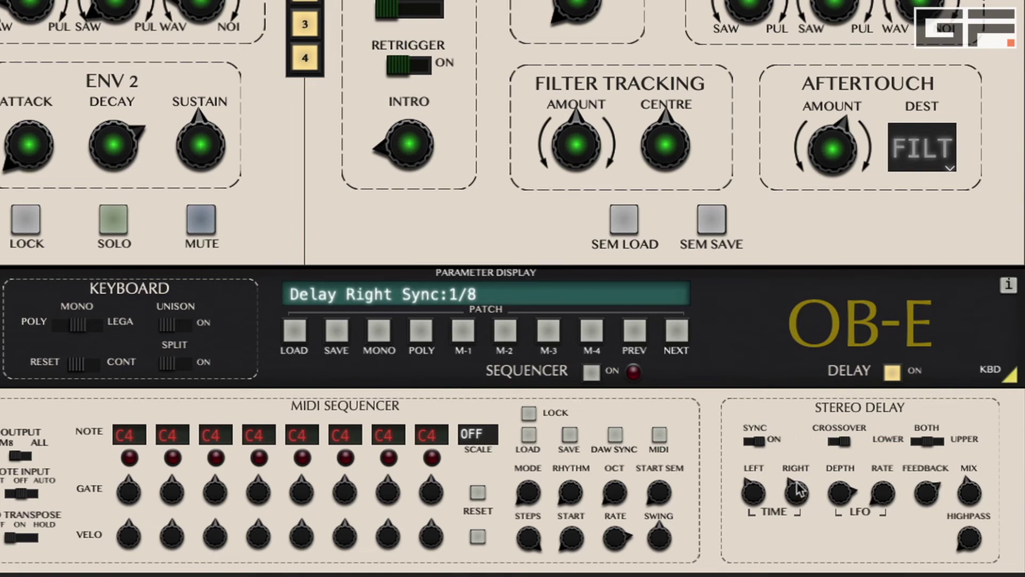
left_click_drag(802, 492, 801, 484)
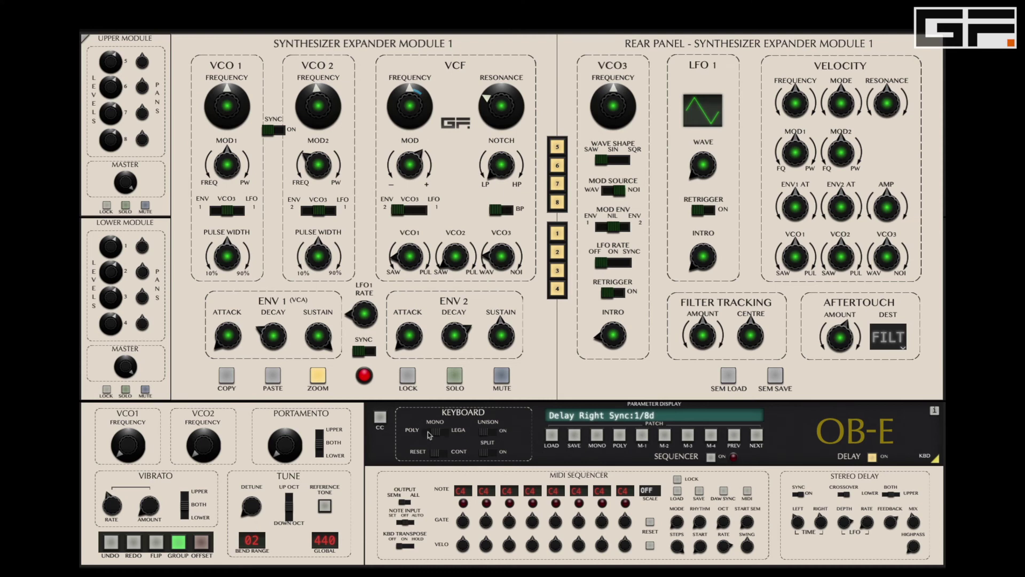
Switch the keyboard triggering mode to poly and lower the filter cutoff
mouse_move(429, 436)
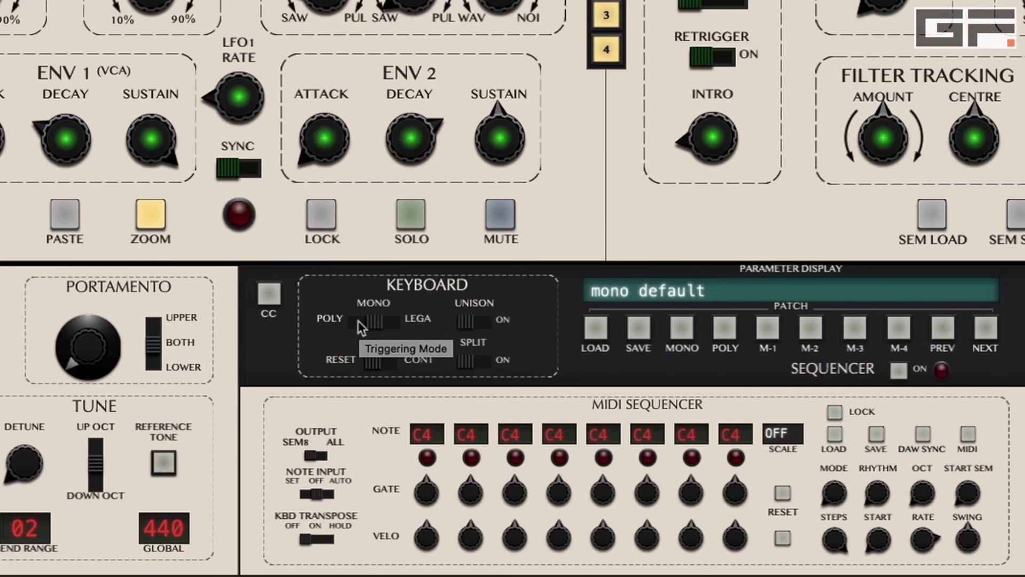
left_click(358, 321)
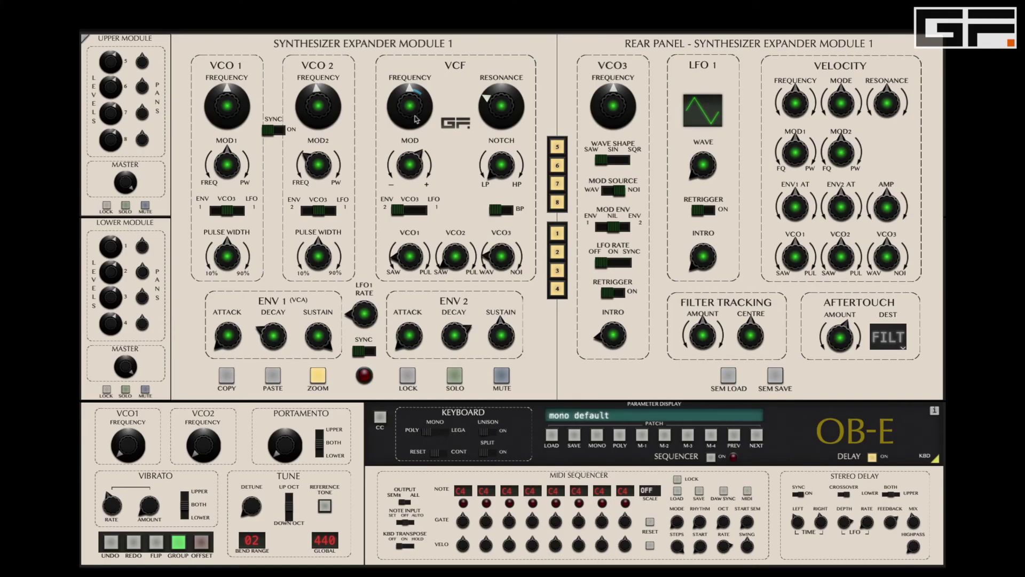
left_click_drag(412, 112, 412, 115)
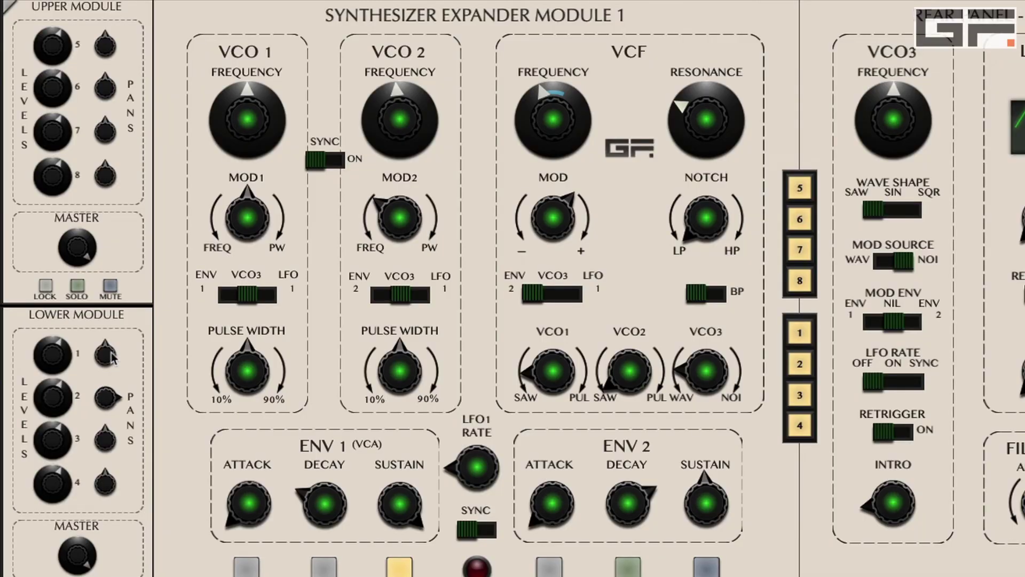
Spread the individual voice pans of the upper and lower modules across the stereo field
left_click_drag(122, 435, 116, 378)
left_click_drag(104, 484, 104, 529)
left_click_drag(107, 53, 114, 151)
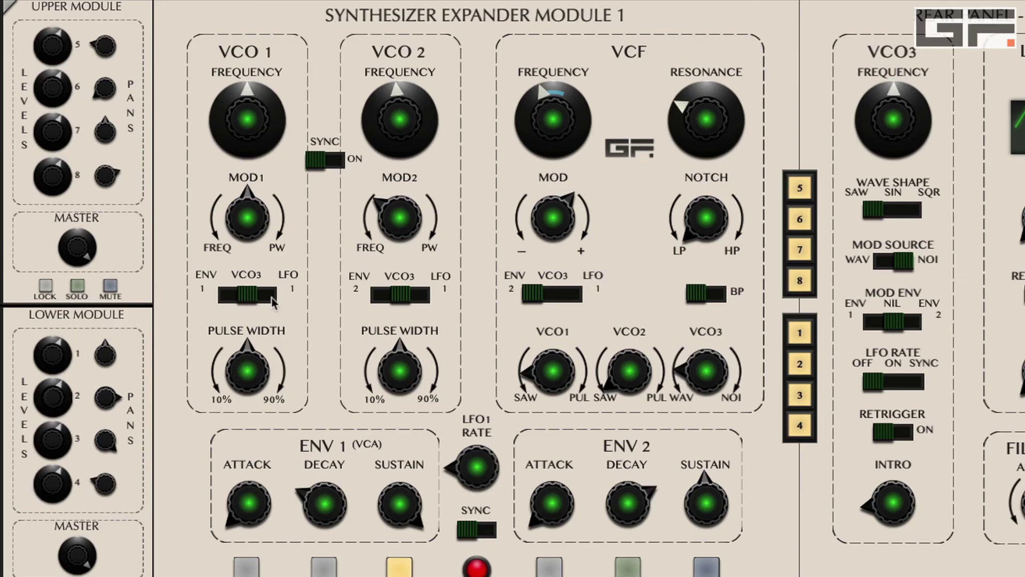
Switch VCO1's modulation source to LFO 1 with the modulation amount on the frequency side
left_click(272, 297)
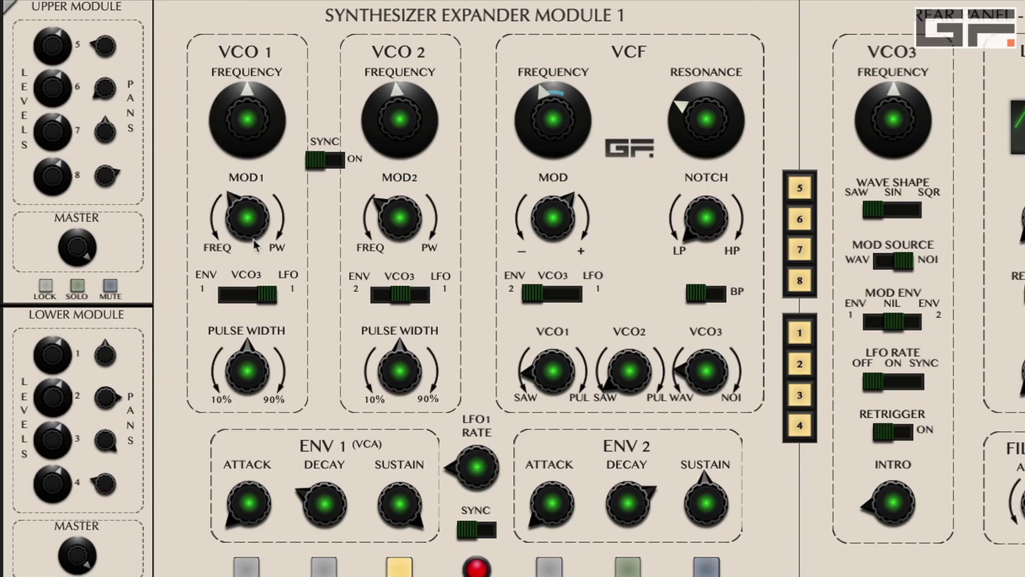
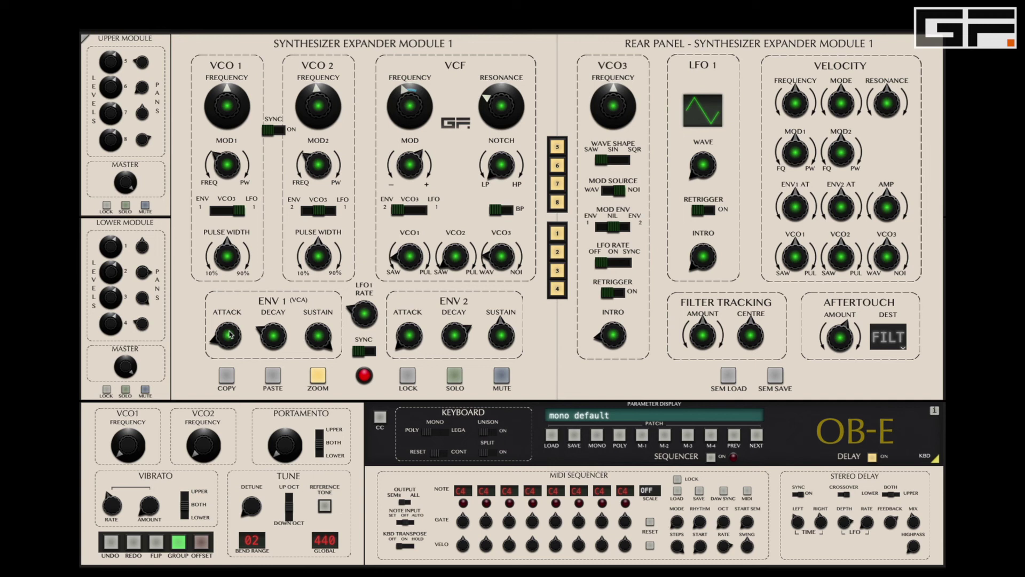
Set the filter cutoff to 742 Hz with slightly less resonance, and raise Envelope 2's sustain
left_click_drag(414, 114, 412, 113)
left_click_drag(498, 114, 498, 114)
mouse_move(420, 165)
left_click_drag(409, 112, 410, 110)
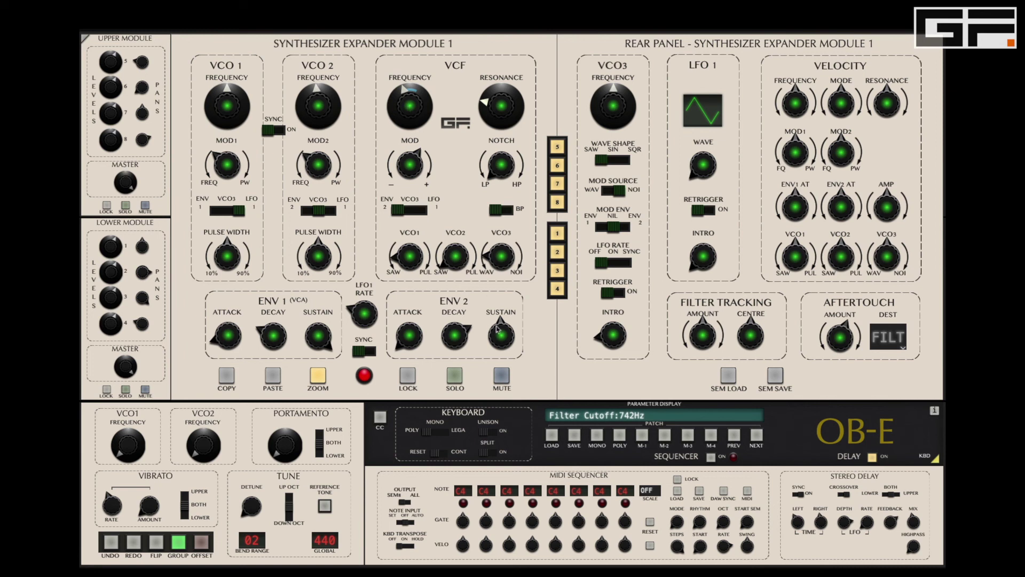
mouse_move(501, 332)
left_click_drag(500, 331, 502, 324)
Fine-tune VCO2's frequency against the other oscillators
mouse_move(455, 263)
mouse_move(319, 172)
mouse_move(322, 110)
left_click_drag(322, 111, 324, 114)
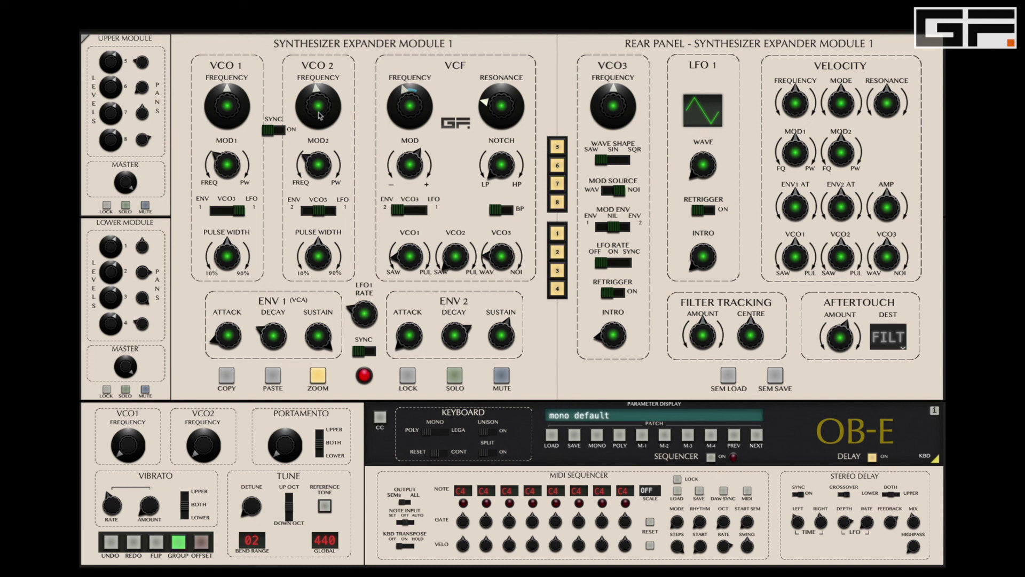
left_click_drag(321, 110, 321, 107)
Adjust the stereo delay's LFO depth and set its LFO rate to 3.0841 Hz
scroll(320, 107, "up", 1)
left_click_drag(845, 526, 868, 493)
left_click(868, 522)
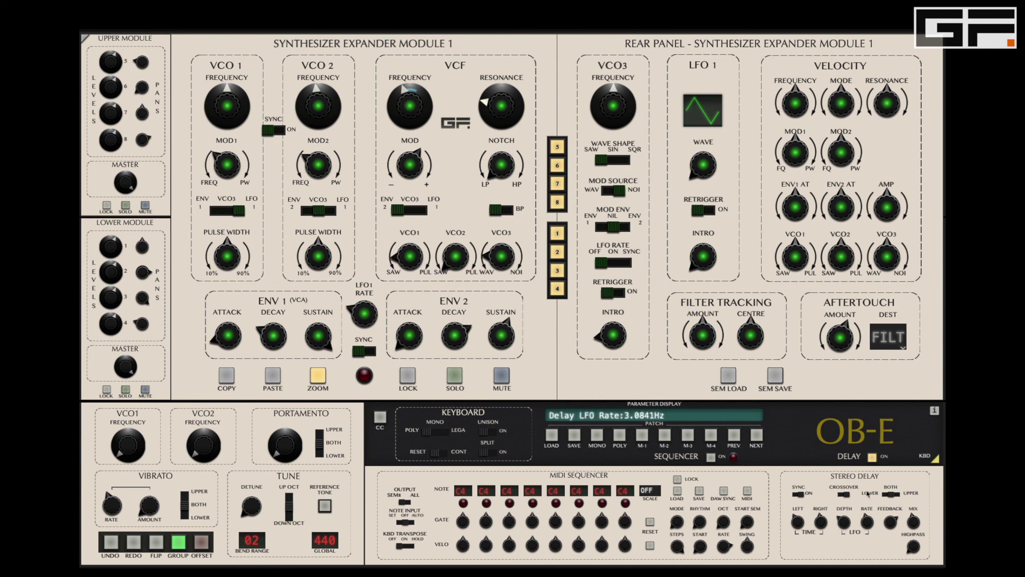